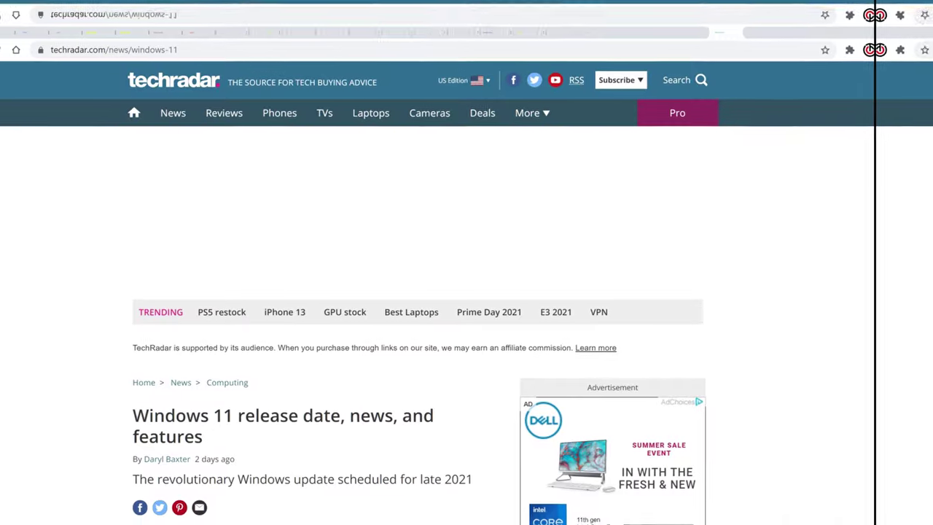
- Scroll down TechRadar's Windows 11 article, highlighting '11, it' in the cost bullet
scroll(364, 298, "down", 2)
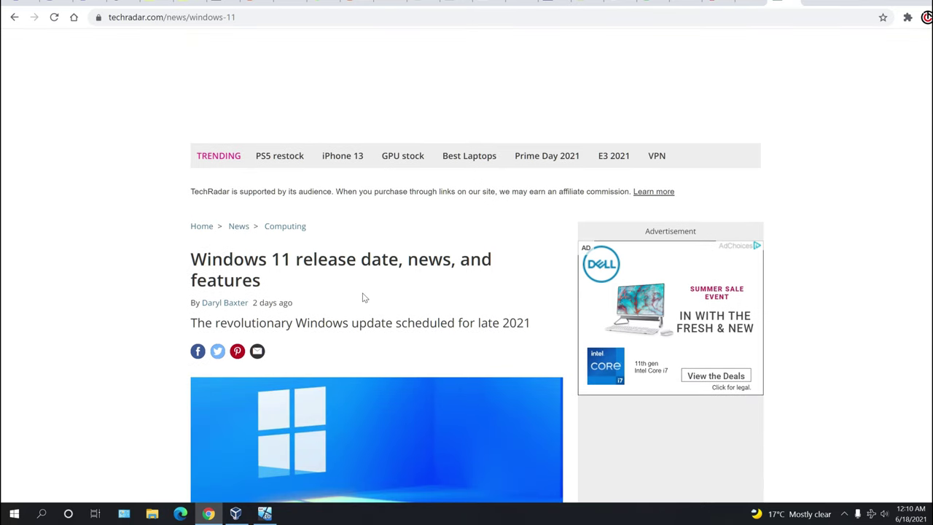
scroll(364, 297, "down", 6)
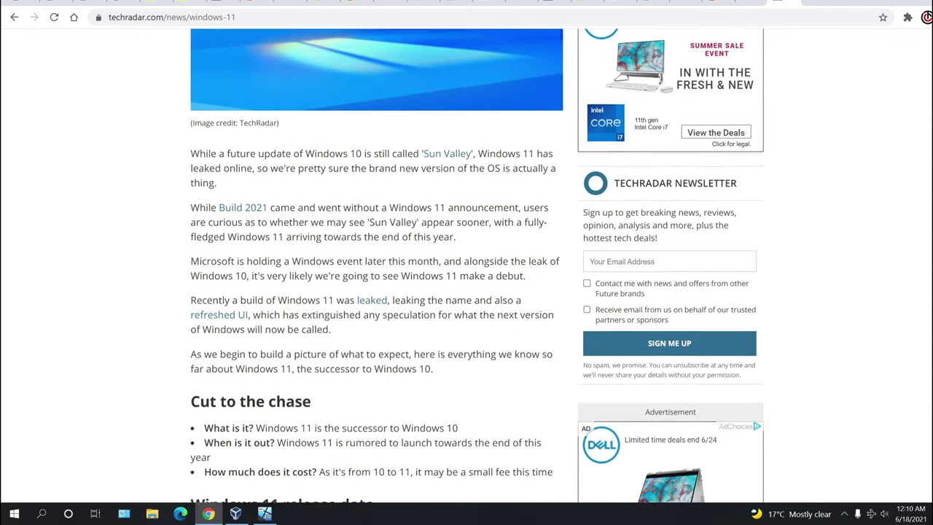
scroll(411, 284, "down", 3)
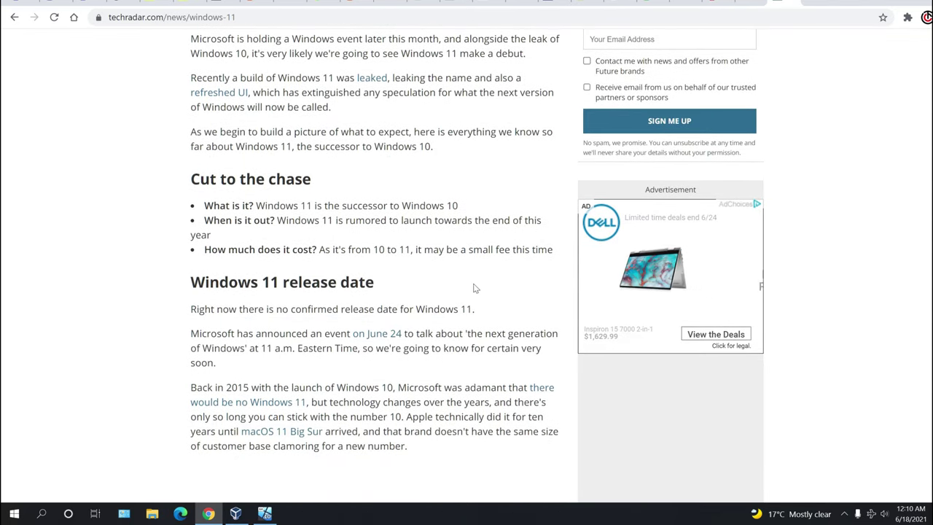
left_click_drag(397, 250, 424, 250)
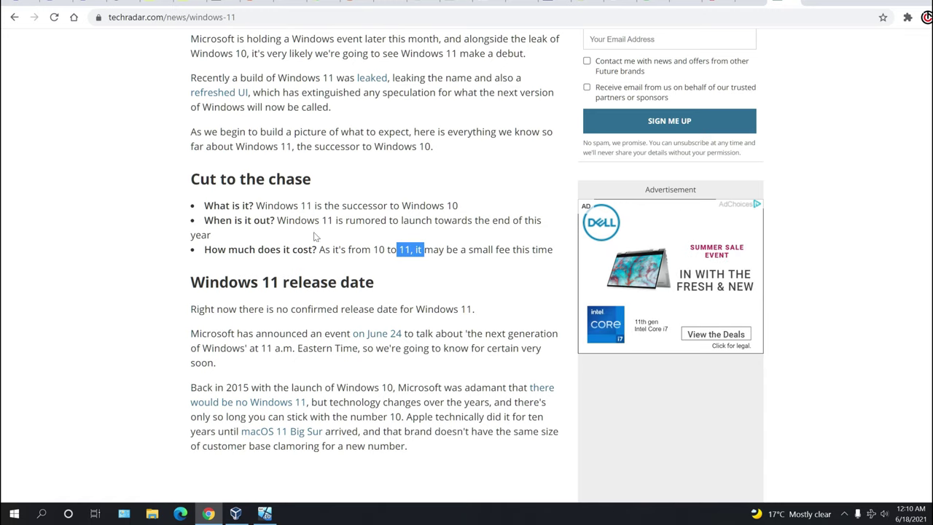
scroll(386, 216, "down", 2)
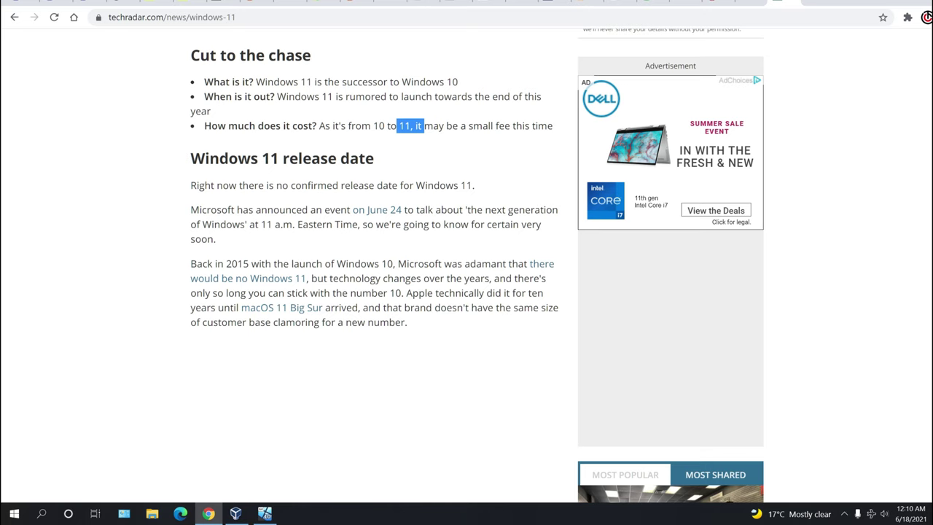
scroll(287, 235, "down", 7)
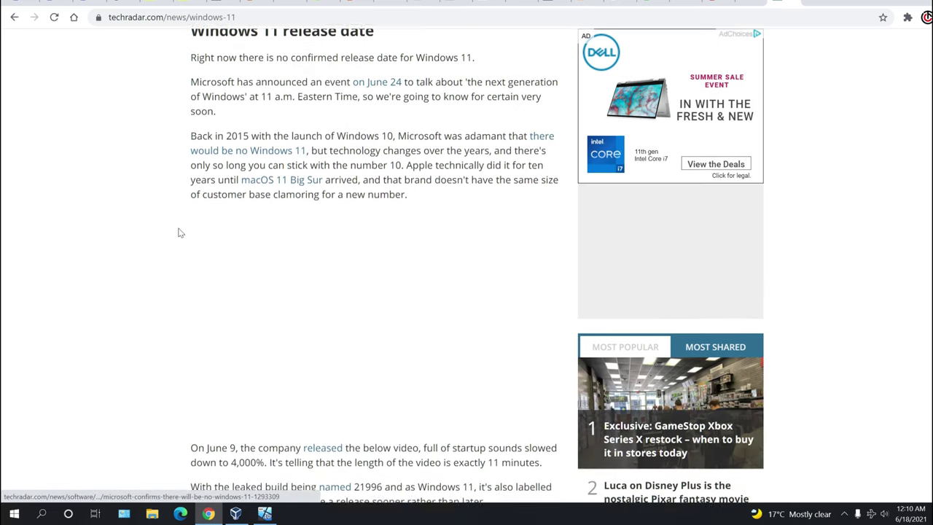
scroll(153, 233, "down", 2)
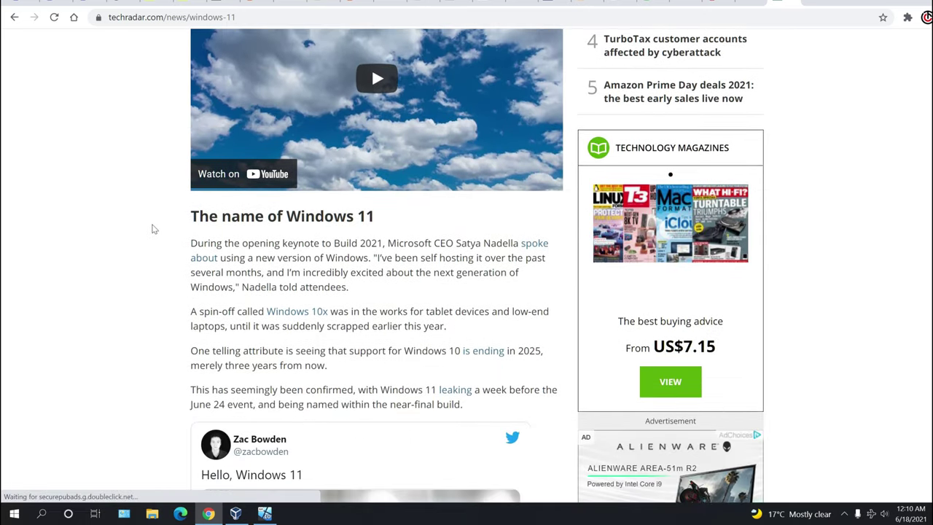
scroll(143, 224, "down", 1)
scroll(143, 224, "down", 6)
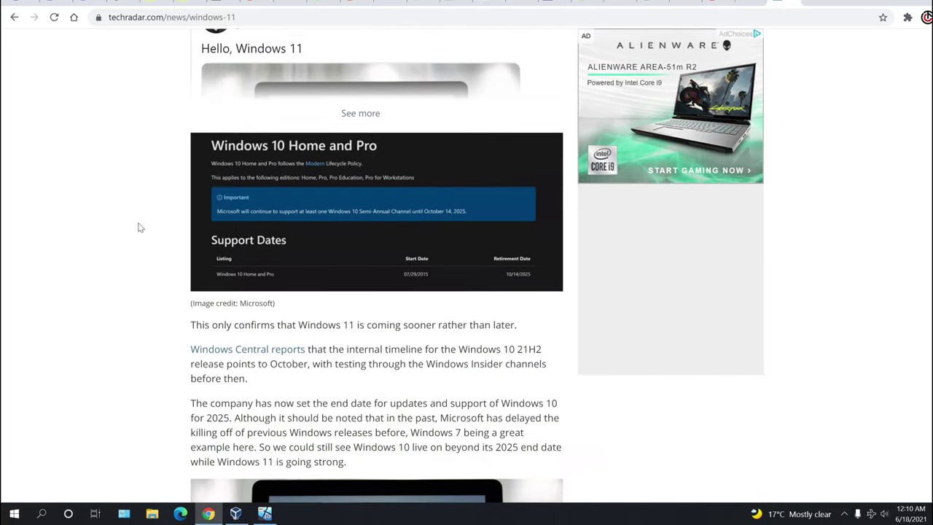
scroll(138, 229, "down", 3)
scroll(138, 229, "down", 4)
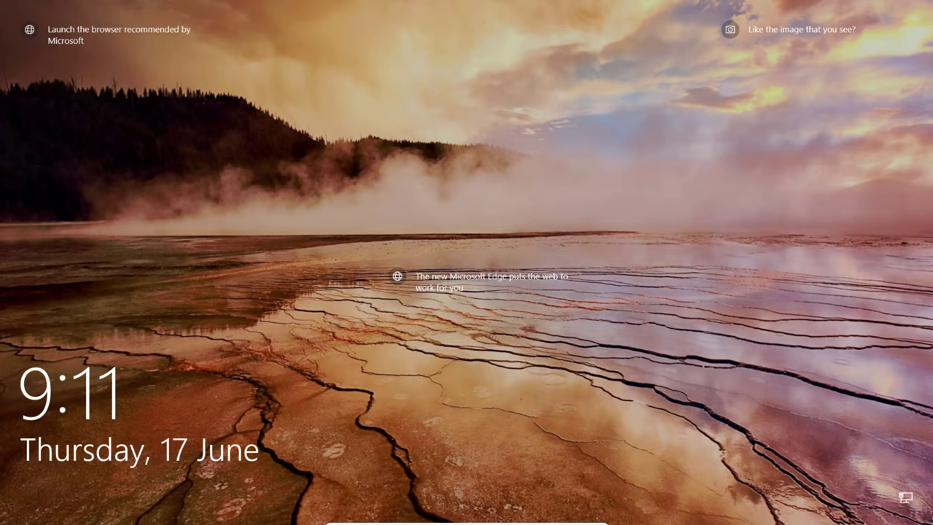
- Dismiss the lock screen and sign in with the account PIN
key("space")
type("1234")
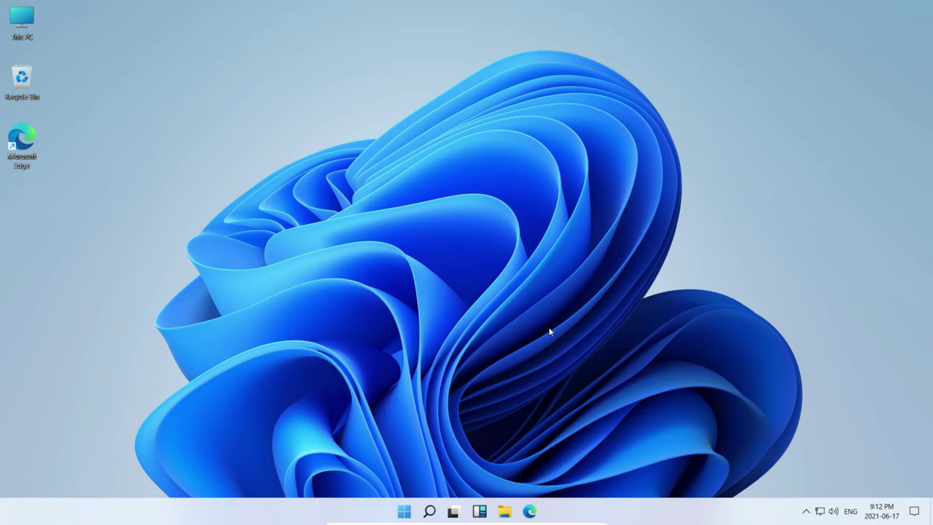
- Open File Explorer on Quick access, move it higher, then minimise and restore it
left_click(504, 511)
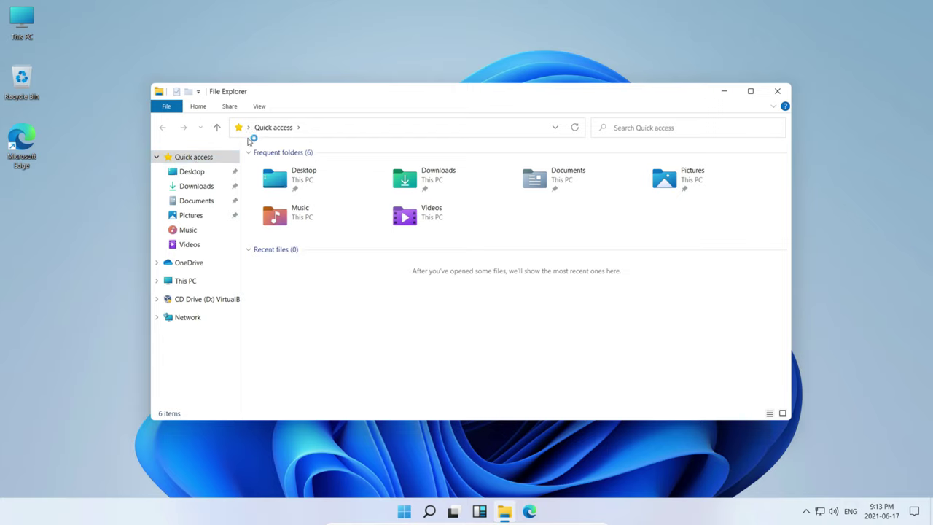
left_click_drag(342, 92, 465, 76)
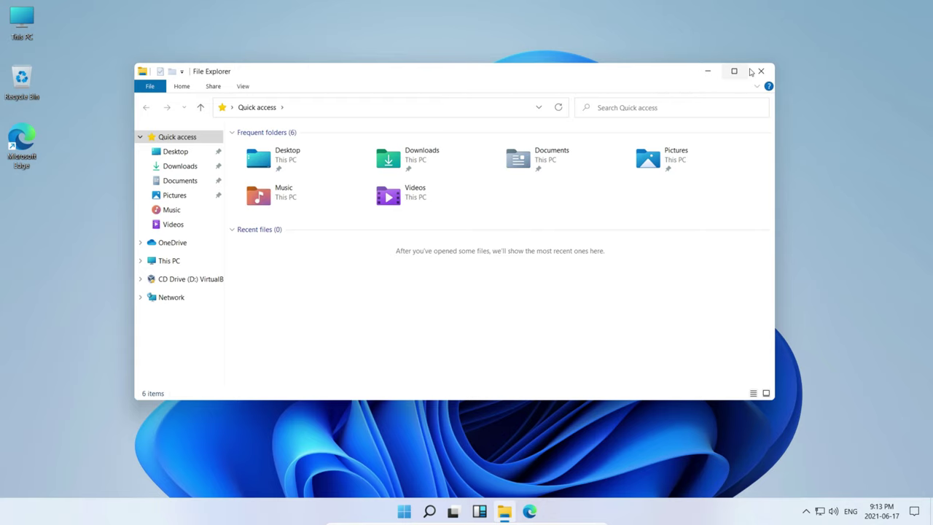
left_click(704, 71)
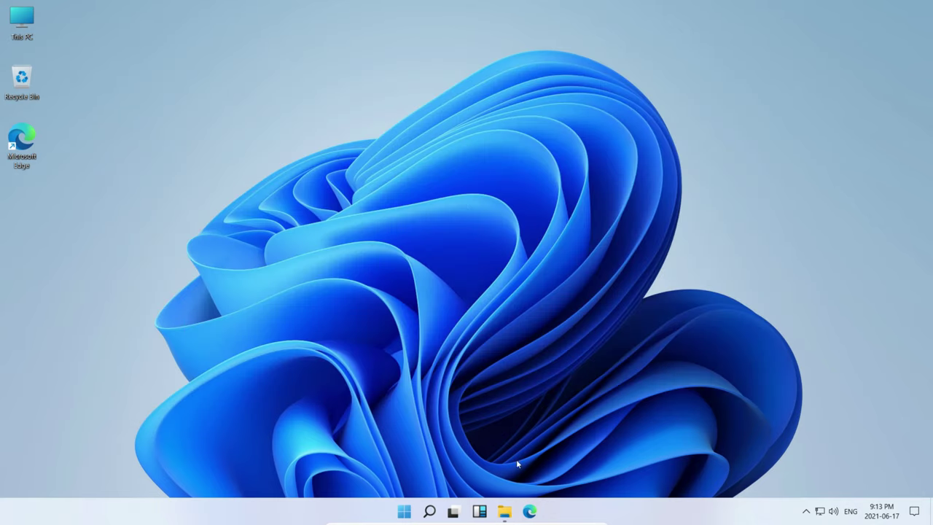
left_click(509, 503)
- Minimise and restore File Explorer once more, then bring up the widgets panel
left_click(704, 70)
left_click(506, 511)
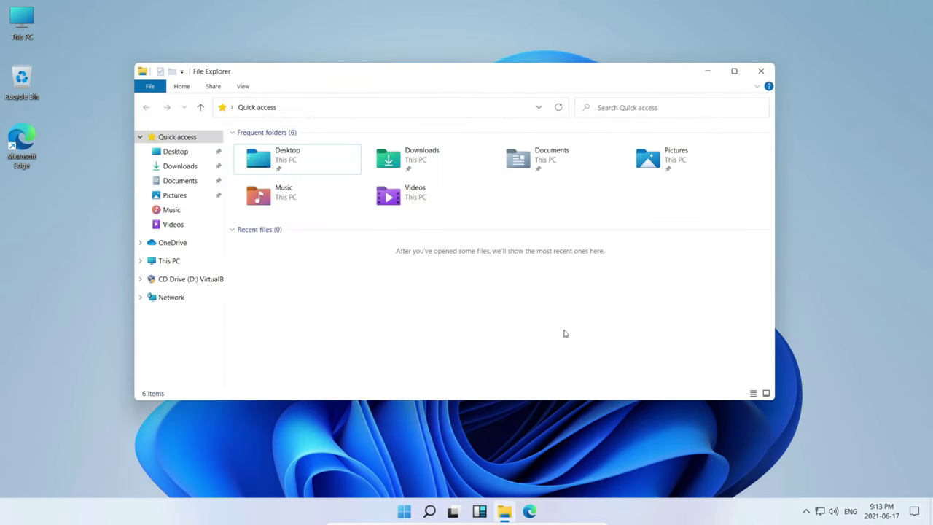
key("super+Left")
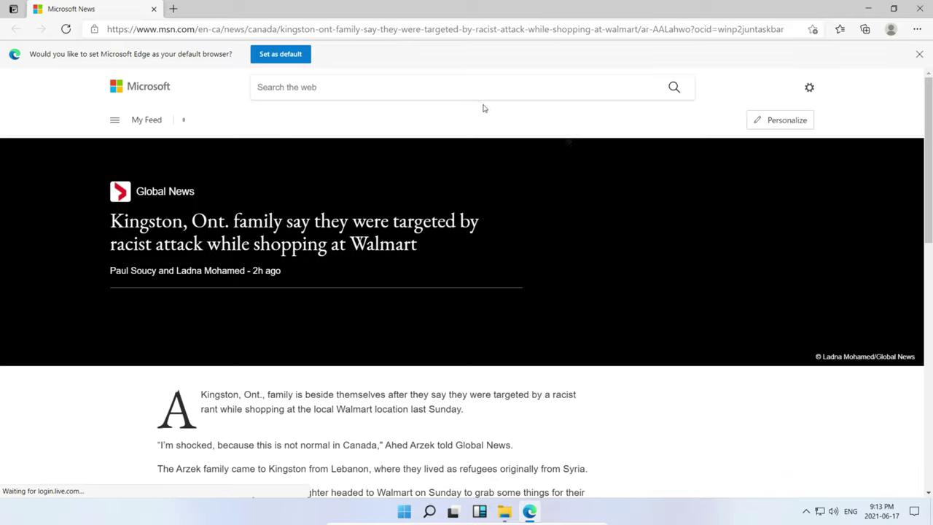
scroll(428, 228, "down", 4)
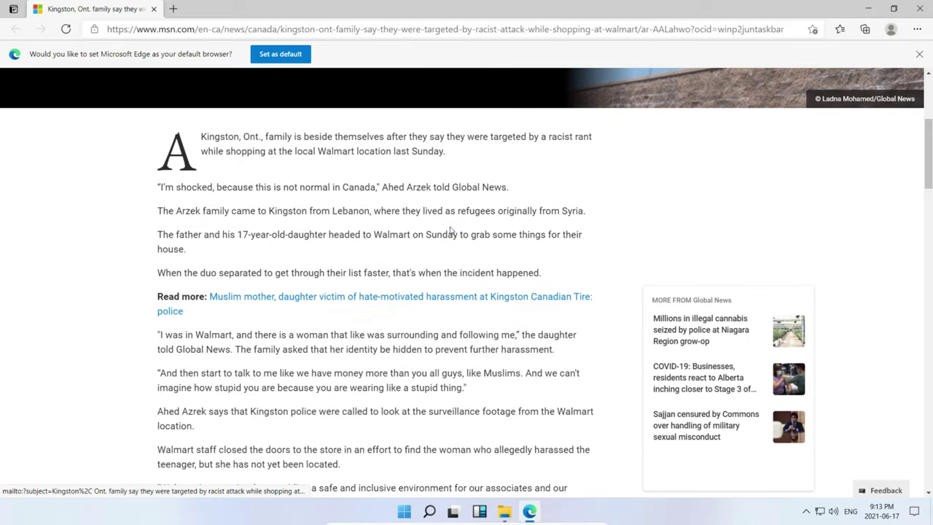
scroll(451, 230, "down", 10)
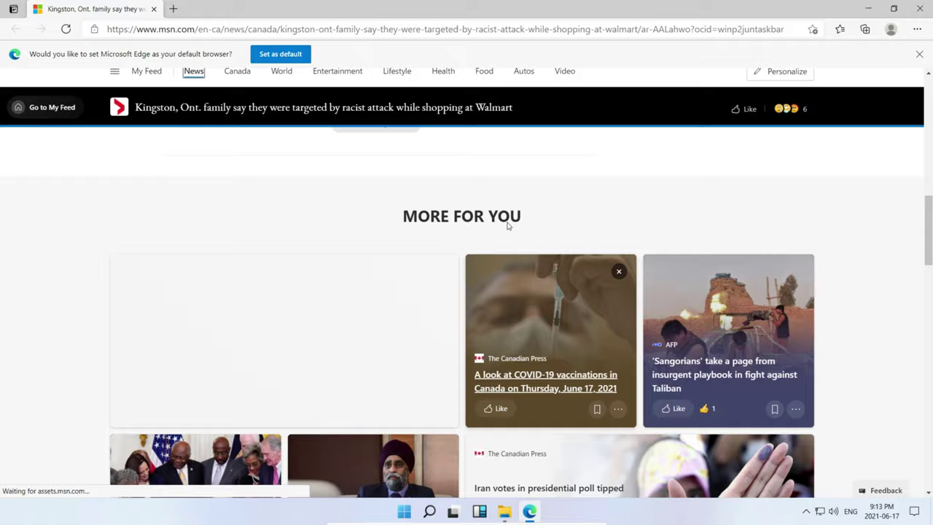
scroll(508, 226, "up", 15)
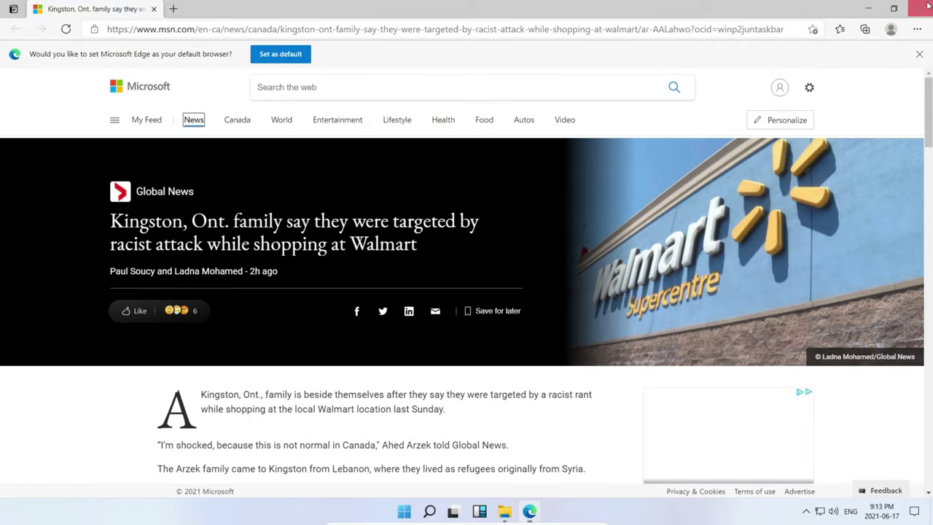
left_click(927, 6)
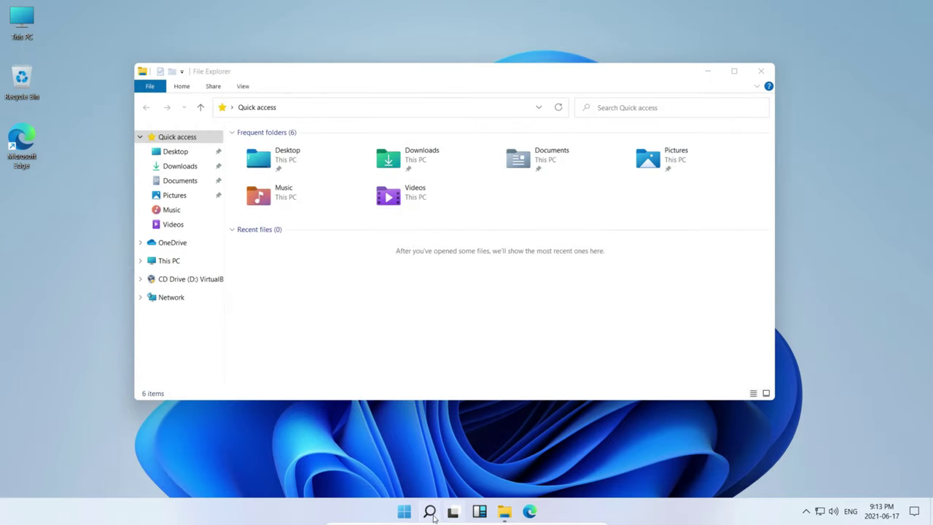
left_click(479, 511)
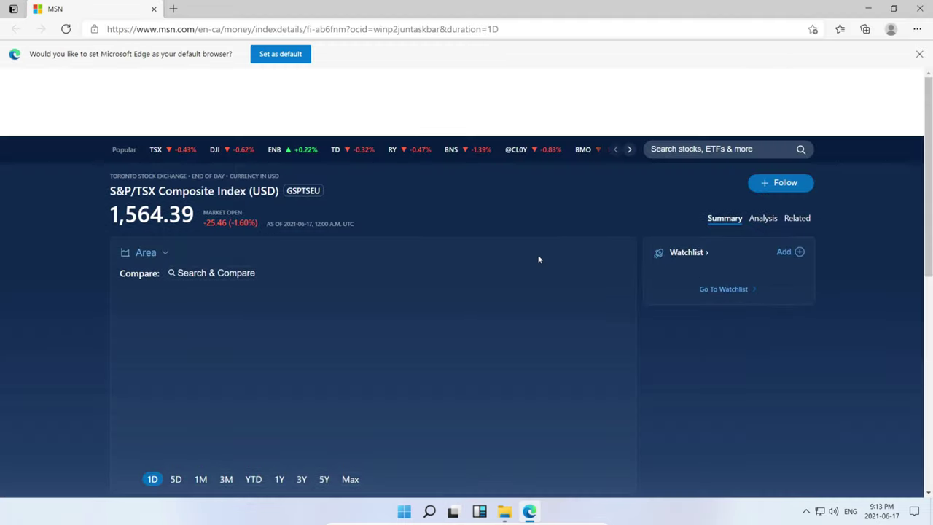
scroll(514, 203, "down", 2)
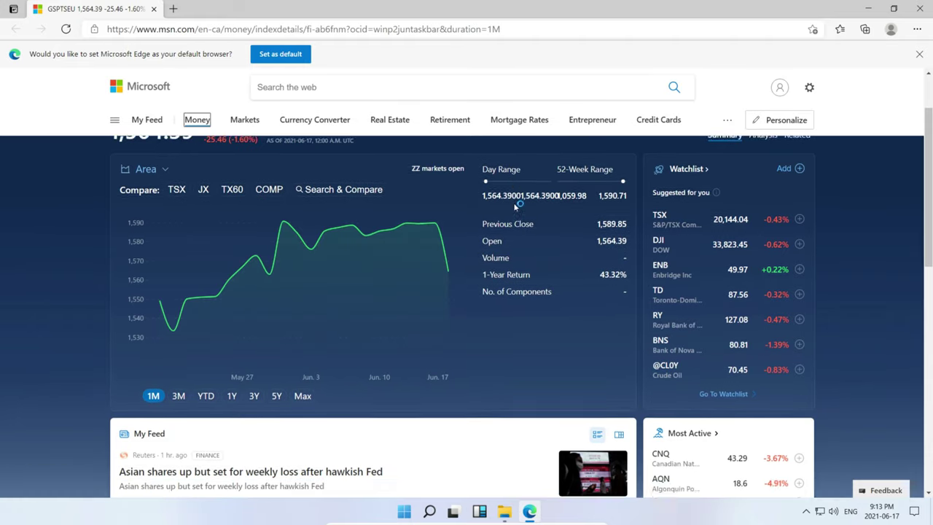
scroll(521, 202, "down", 2)
scroll(521, 202, "up", 2)
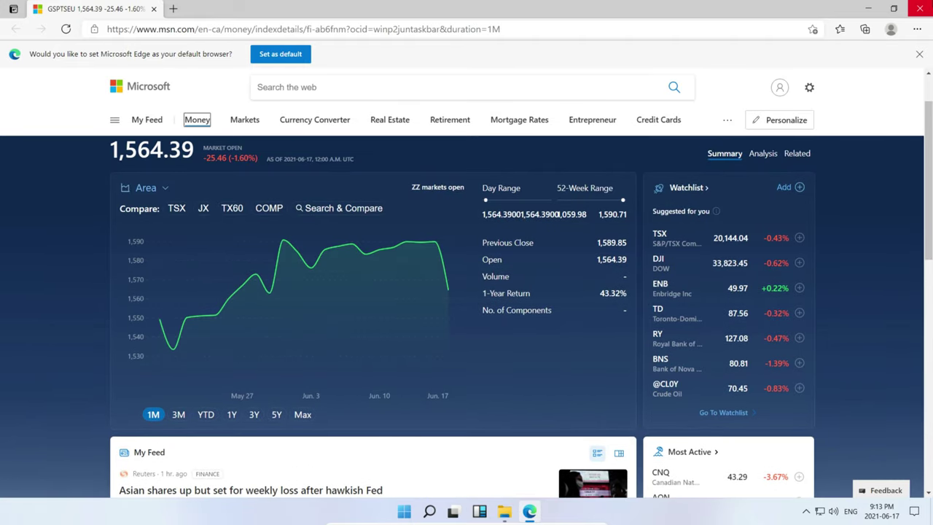
left_click(919, 8)
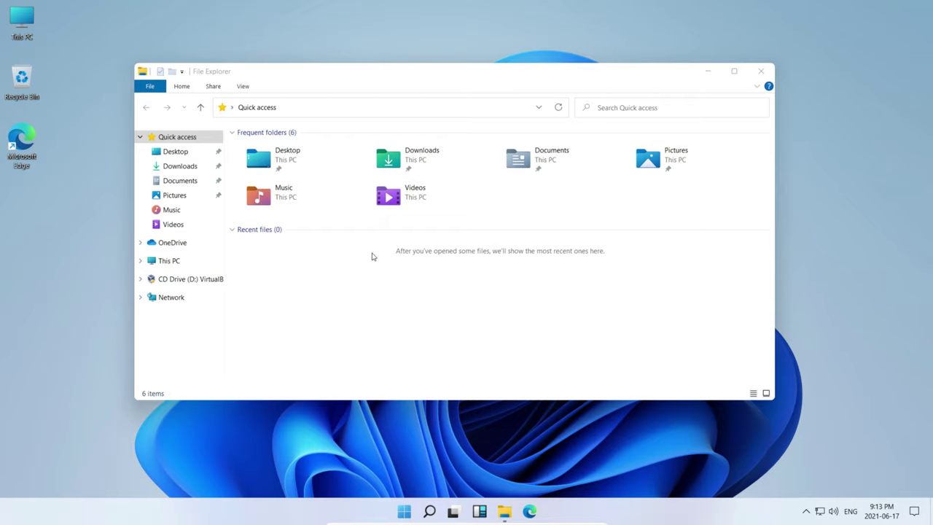
- Open the Start menu and view the power options without choosing one
left_click(430, 514)
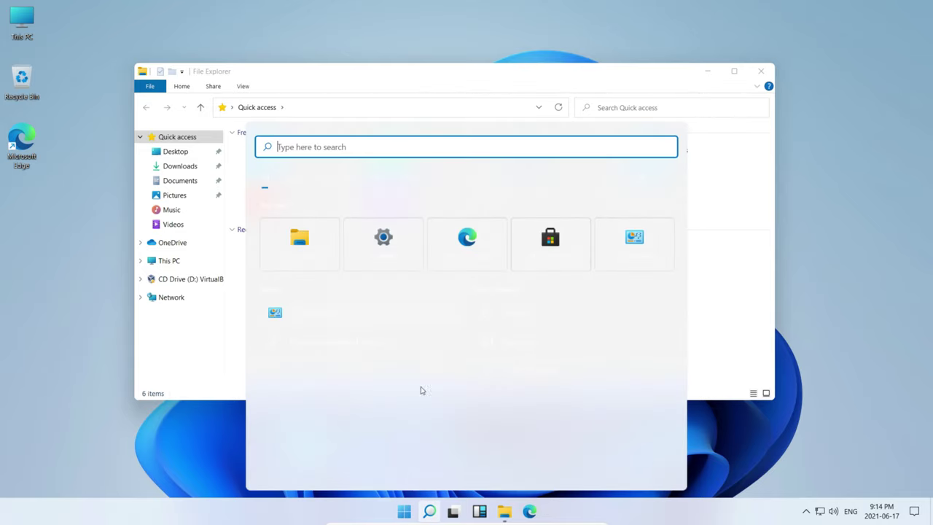
left_click(406, 512)
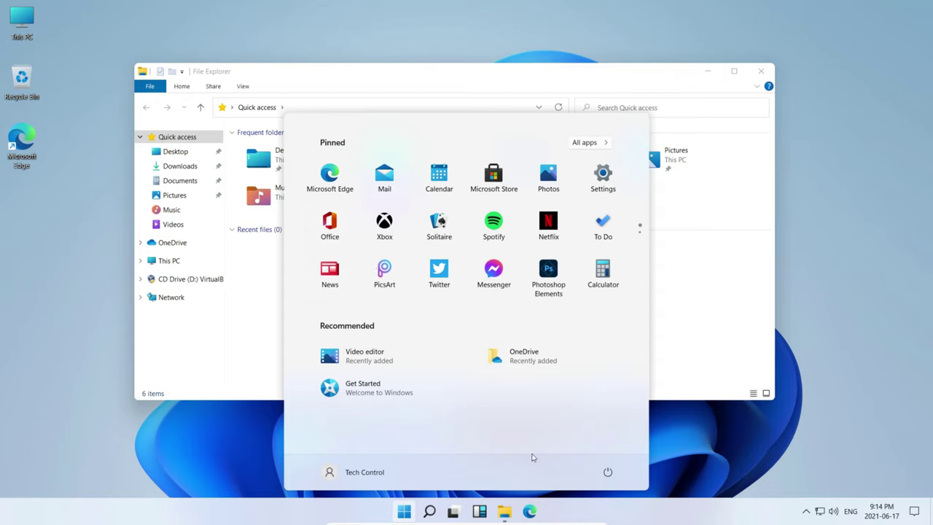
left_click(607, 472)
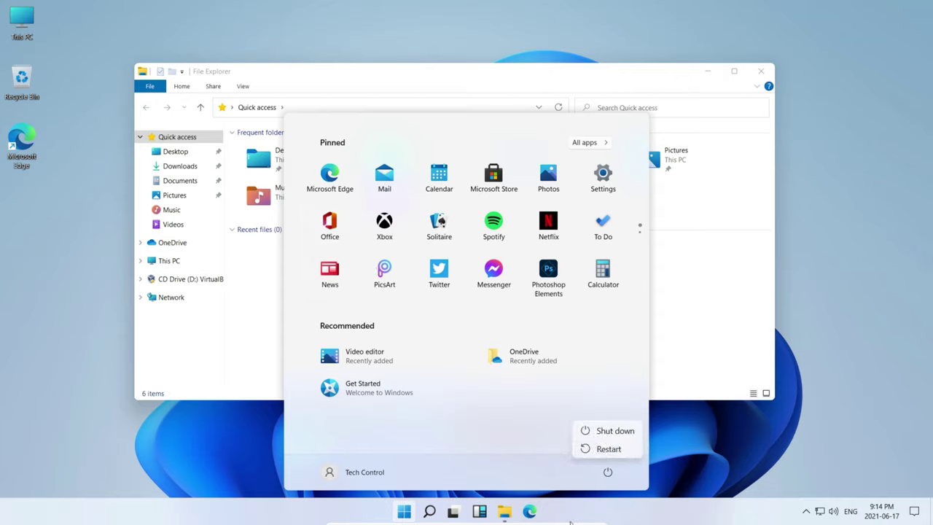
left_click(570, 489)
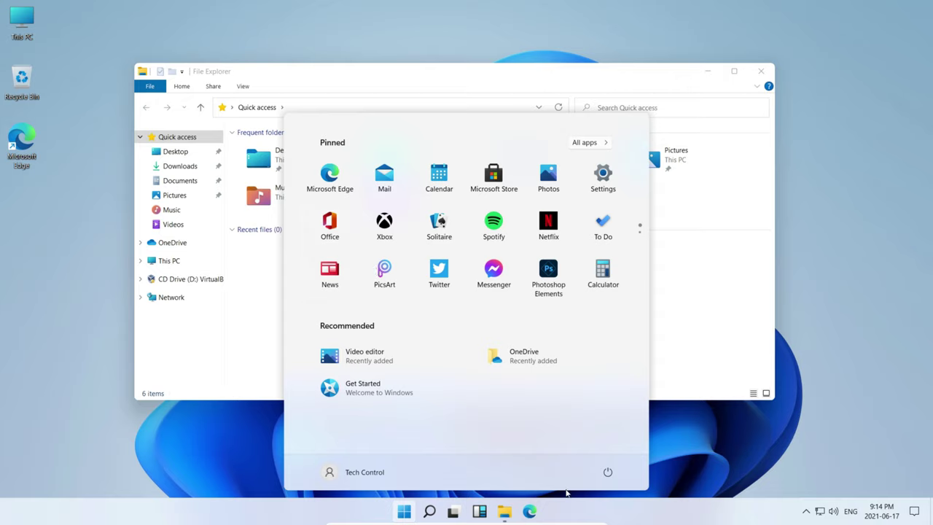
left_click(454, 511)
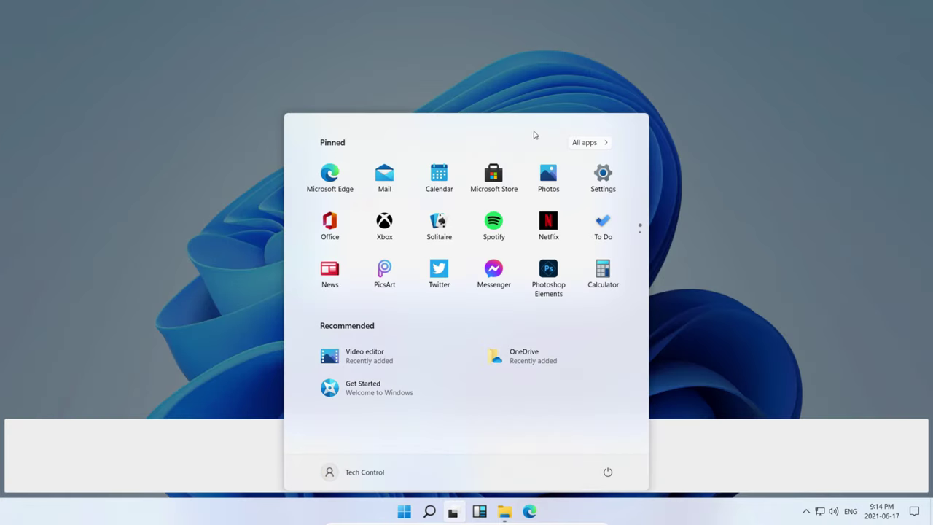
- Add virtual Desktops 2 and 3 in Task View, then close Desktop 3
left_click(505, 31)
left_click(514, 462)
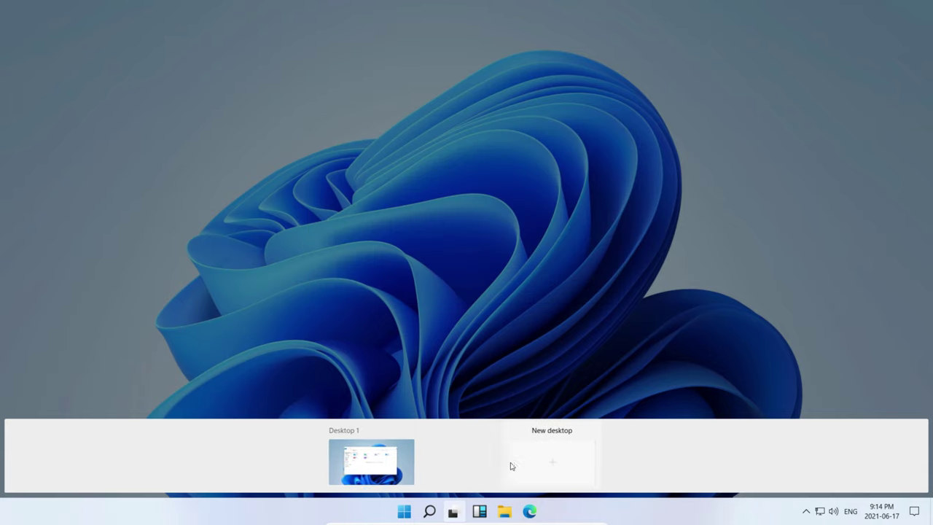
left_click(563, 455)
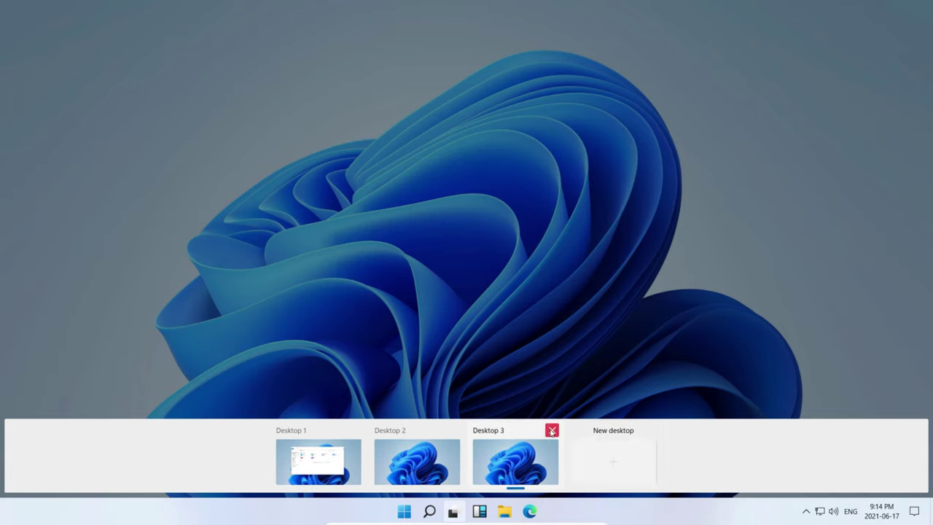
left_click(552, 431)
- On Desktop 2, open File Explorer to the Videos folder
left_click(459, 465)
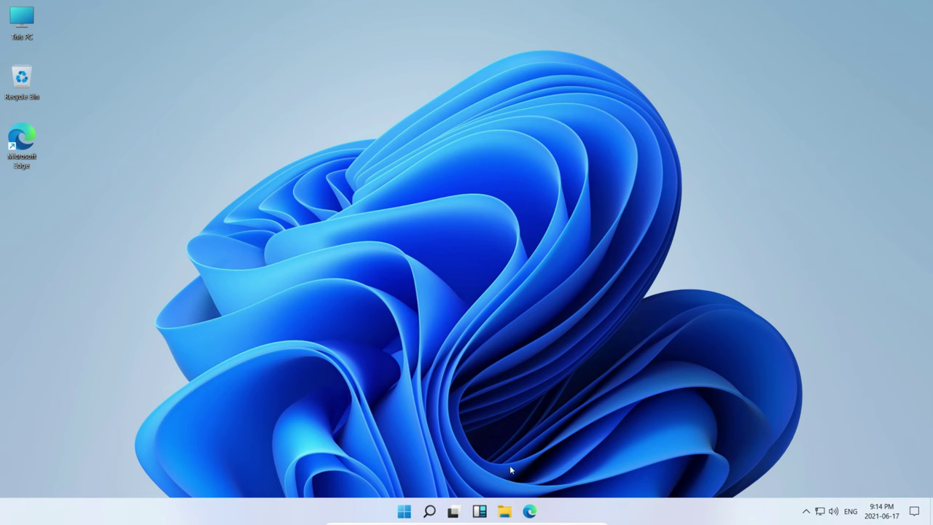
left_click(503, 512)
double_click(496, 215)
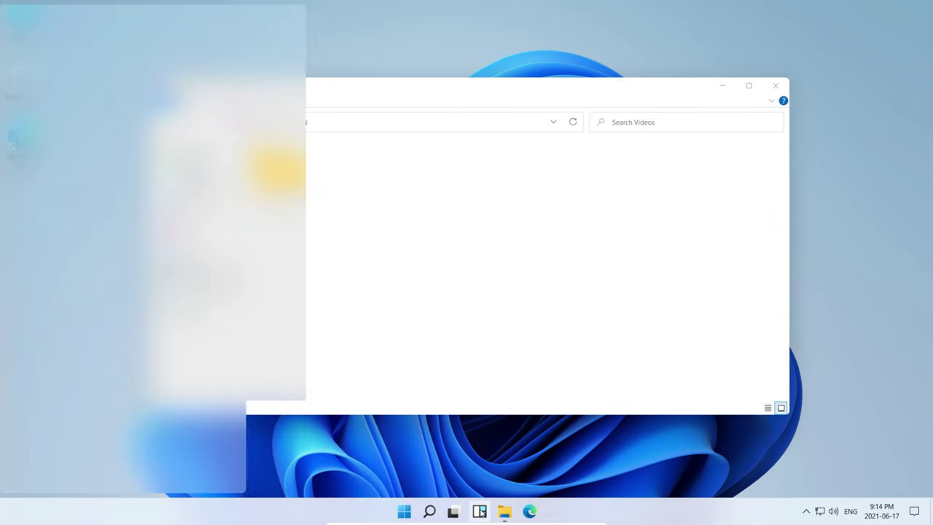
- Return to Desktop 1 and close Desktop 2, merging its Videos window in
left_click(453, 512)
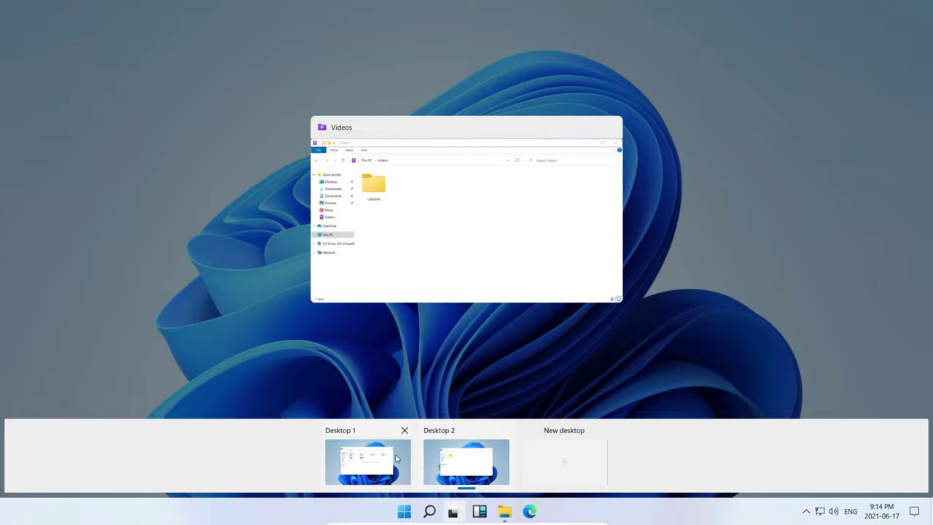
left_click(397, 458)
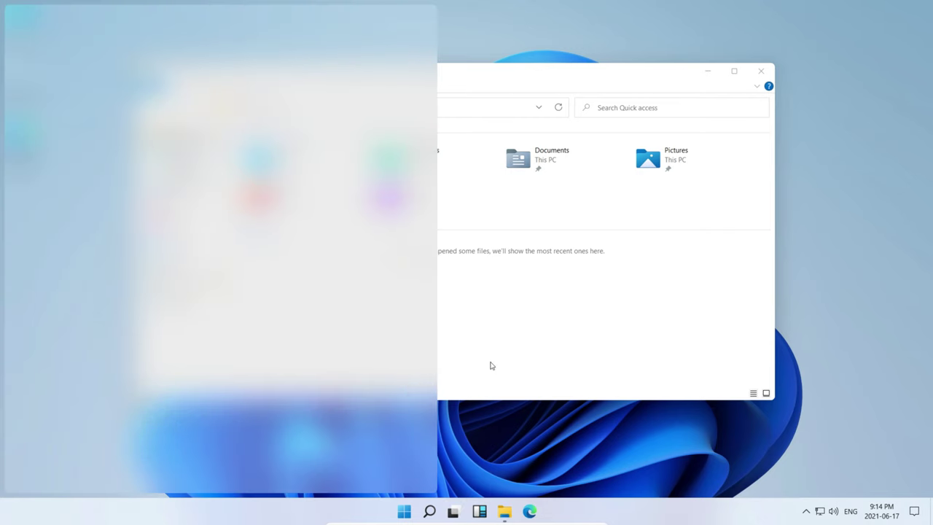
left_click(491, 367)
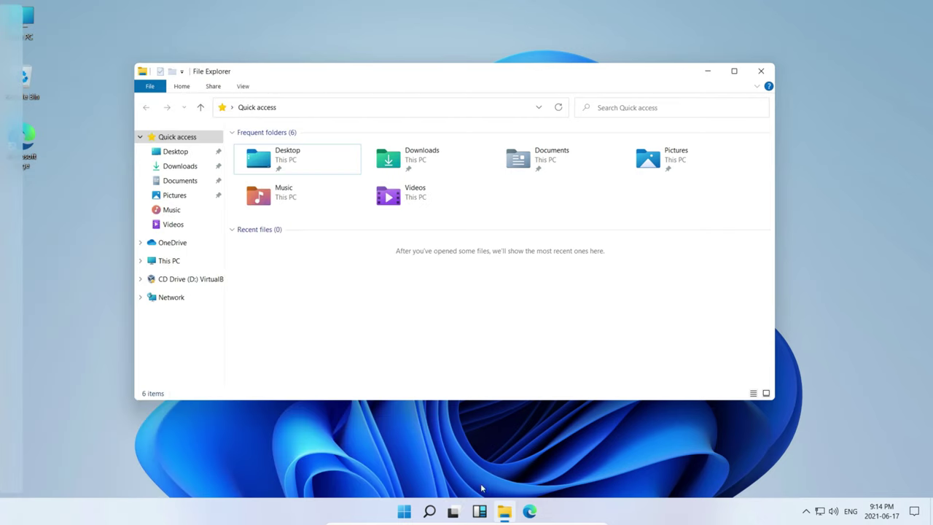
left_click(452, 510)
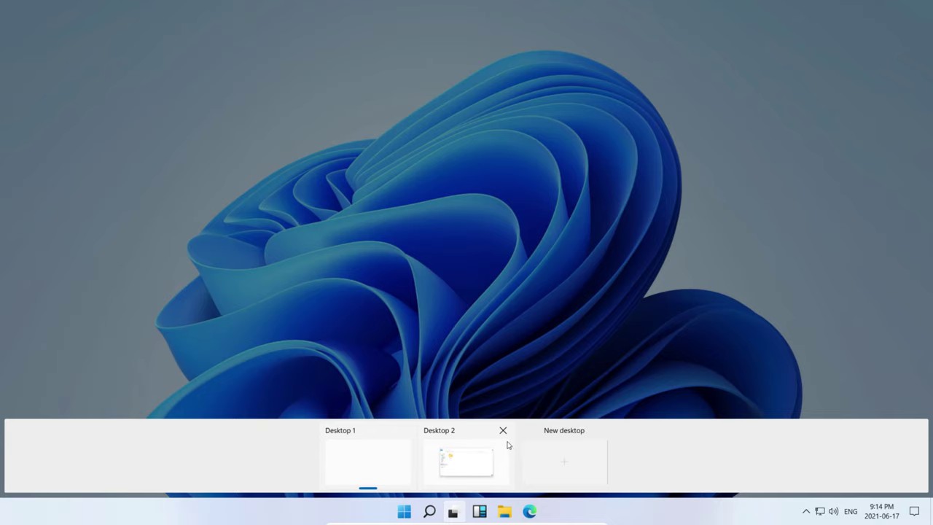
left_click(503, 429)
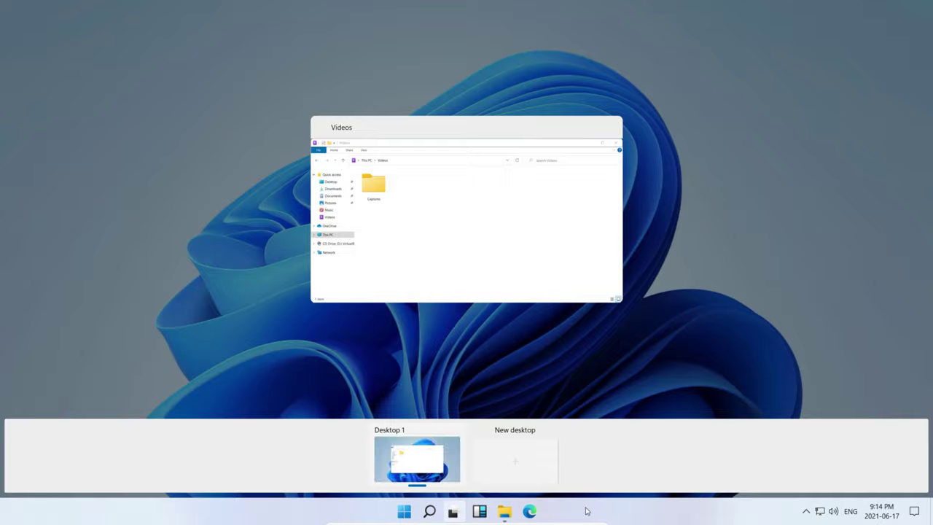
left_click(504, 409)
- Unpin Widgets from the taskbar and close File Explorer
right_click(479, 515)
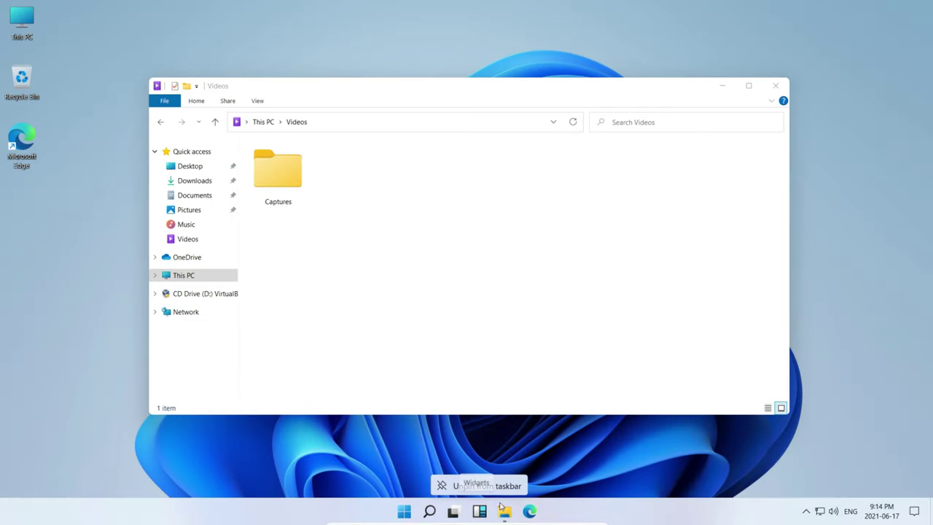
left_click(482, 487)
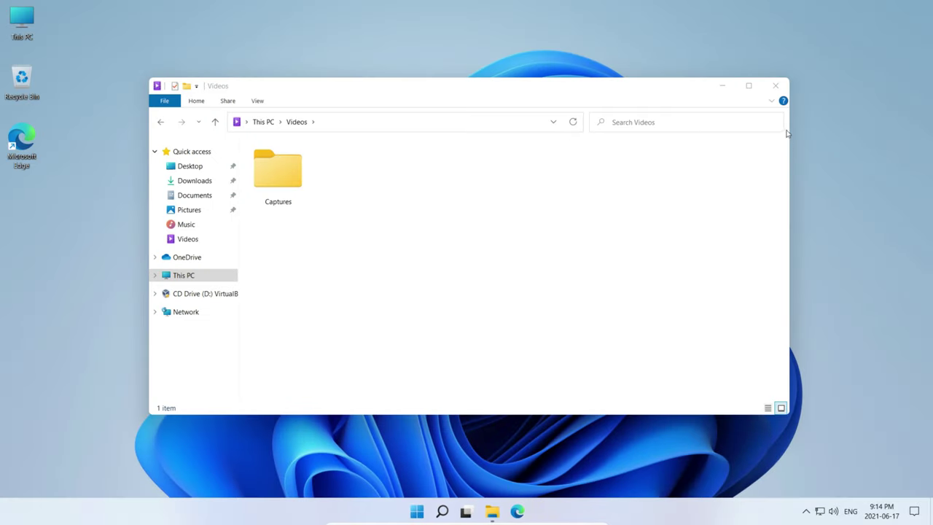
left_click(775, 86)
- Open Taskbar settings from the taskbar's context menu and scroll through its options
right_click(613, 512)
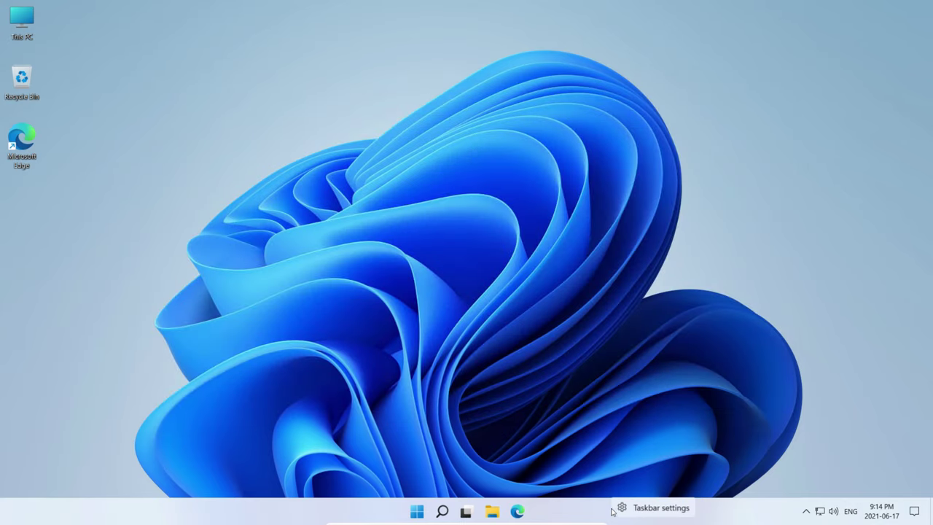
left_click(670, 515)
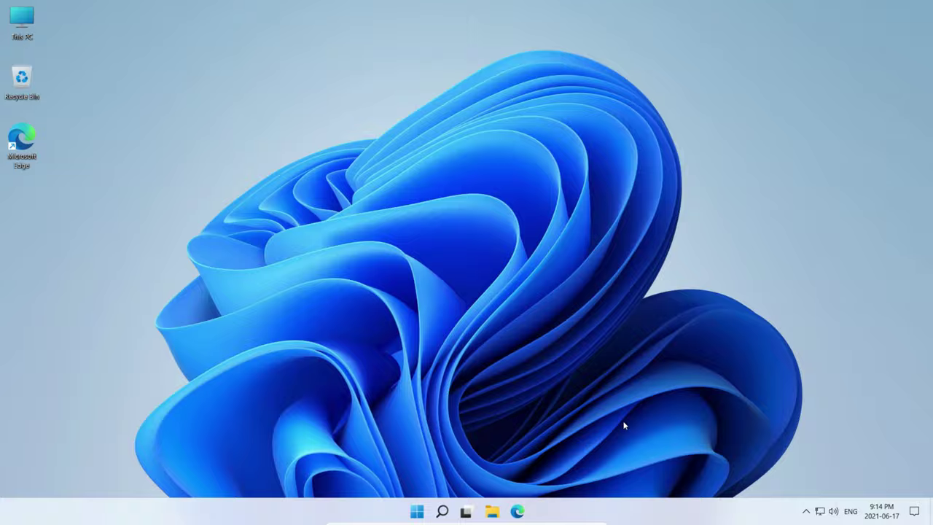
scroll(313, 344, "down", 1)
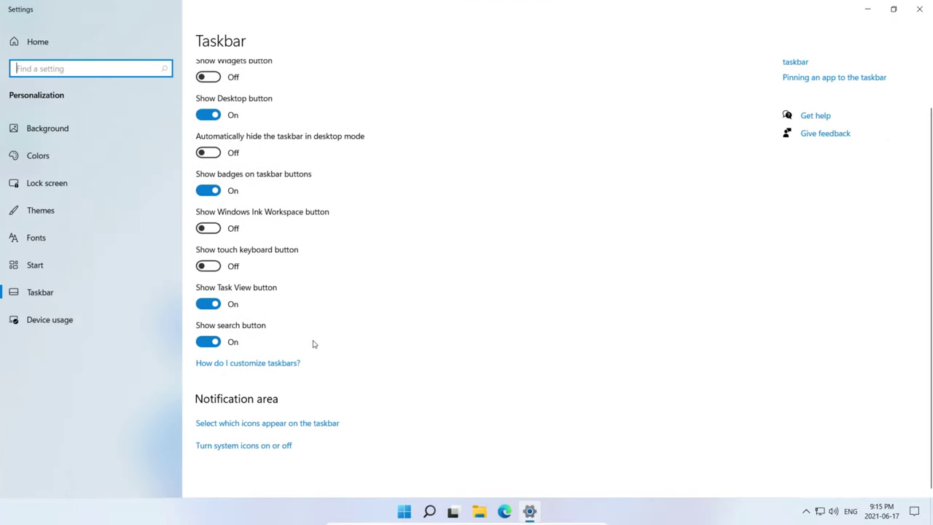
scroll(290, 231, "up", 1)
scroll(233, 124, "down", 1)
scroll(219, 138, "up", 1)
scroll(208, 150, "down", 1)
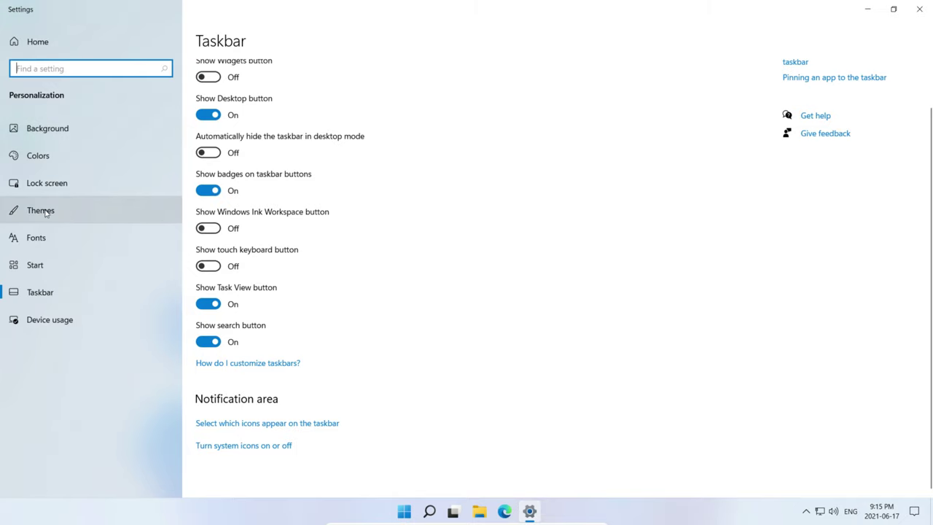
- Apply the Windows (dark) theme and check it on the desktop and in File Explorer
scroll(425, 277, "down", 3)
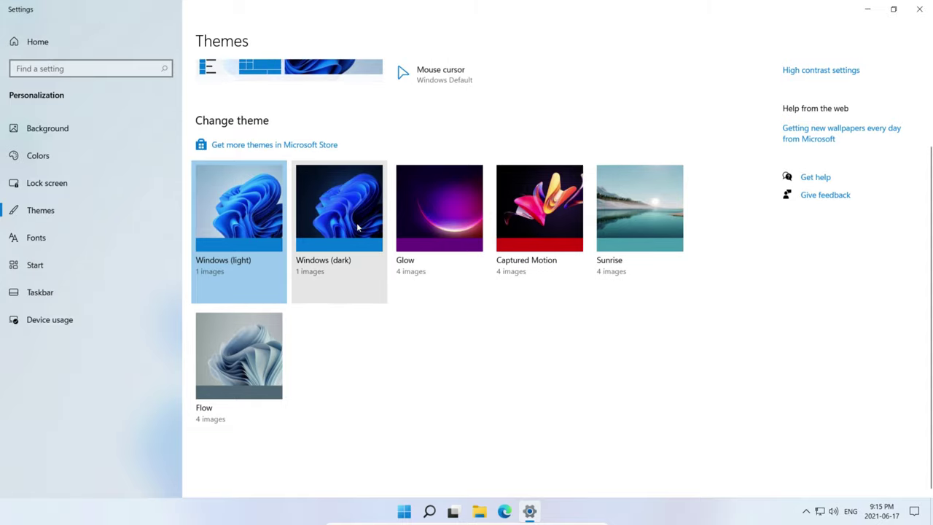
left_click(364, 231)
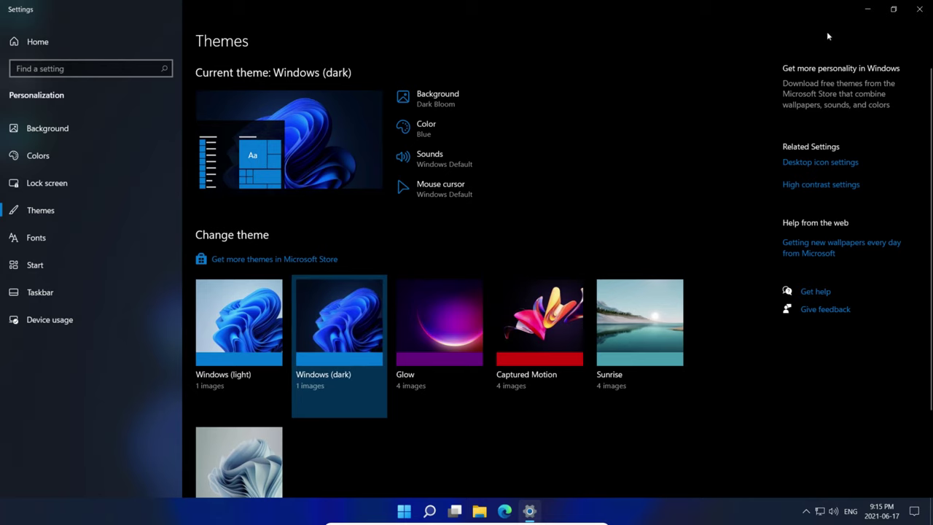
left_click(867, 9)
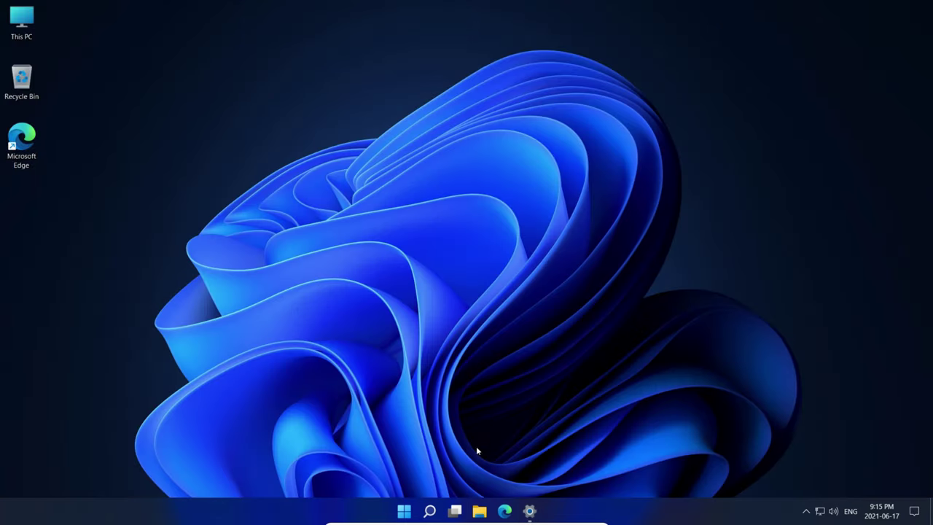
left_click(480, 510)
mouse_move(500, 80)
left_mouse_down()
mouse_move(475, 66)
mouse_move(498, 79)
left_mouse_up()
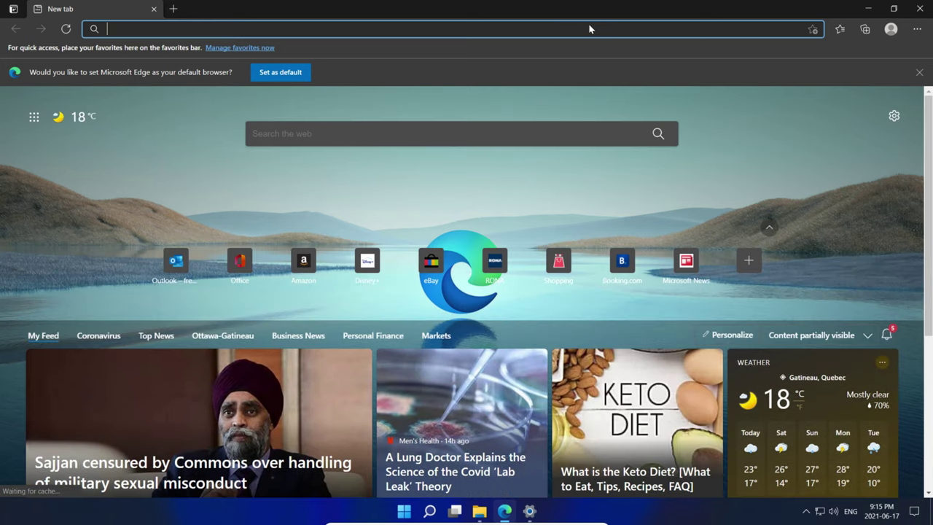
- Search for 'chrome download' from Edge's address bar
left_click(229, 29)
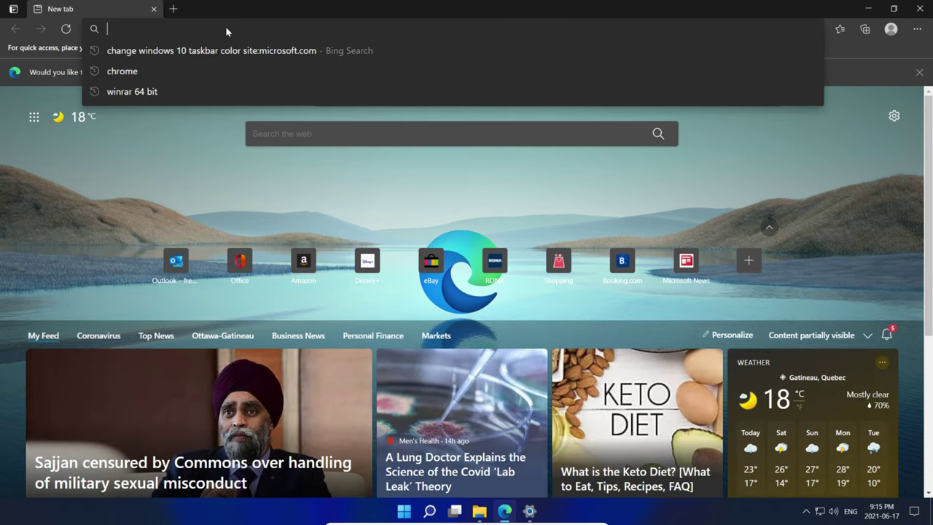
type("chrom")
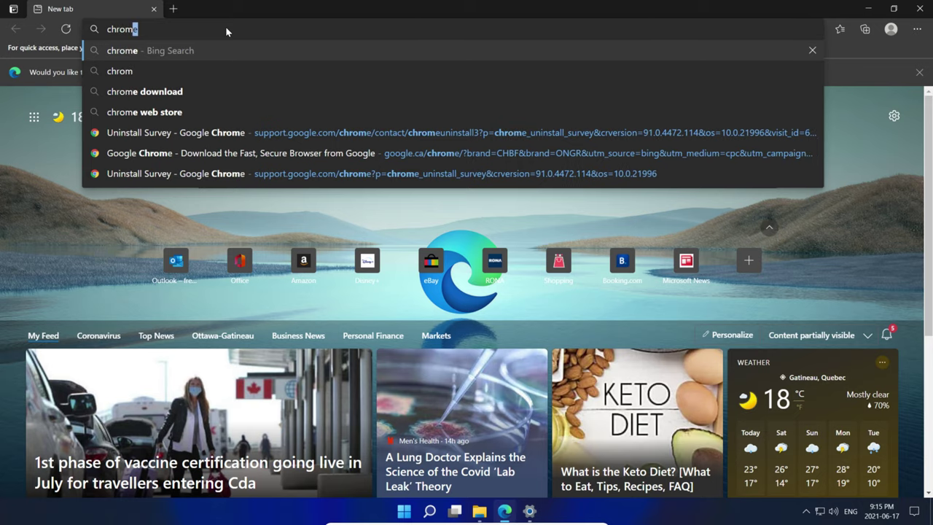
key("Down")
key("Down")
key("Return")
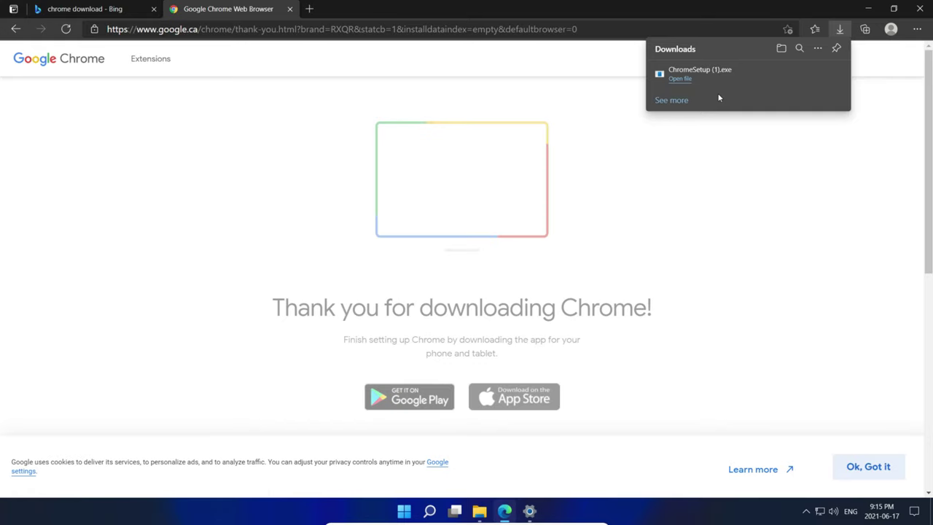
- Open the downloaded ChromeSetup (1).exe from the Downloads flyout
left_click(679, 78)
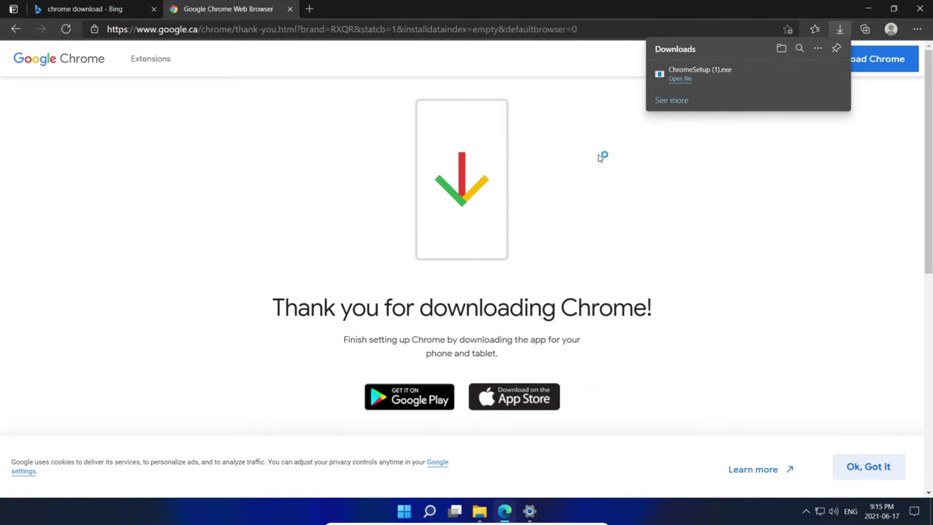
left_click(680, 79)
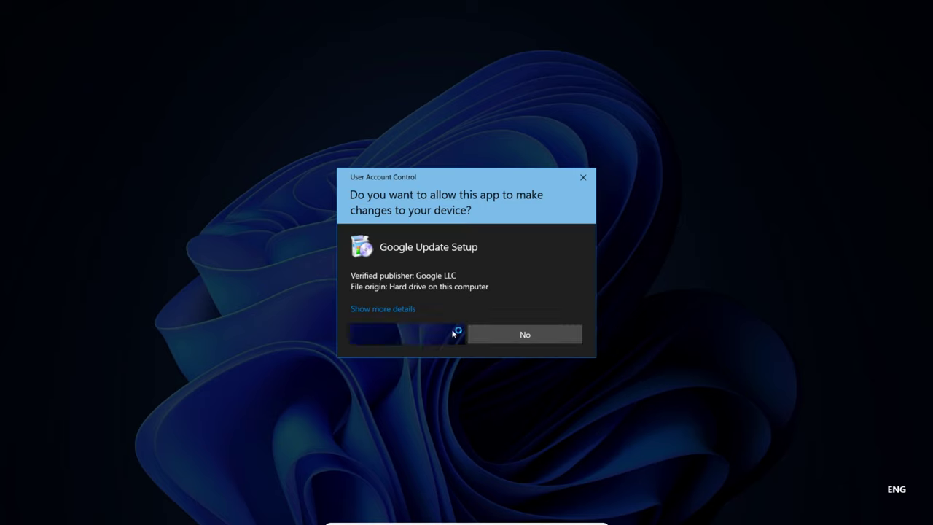
left_click(454, 330)
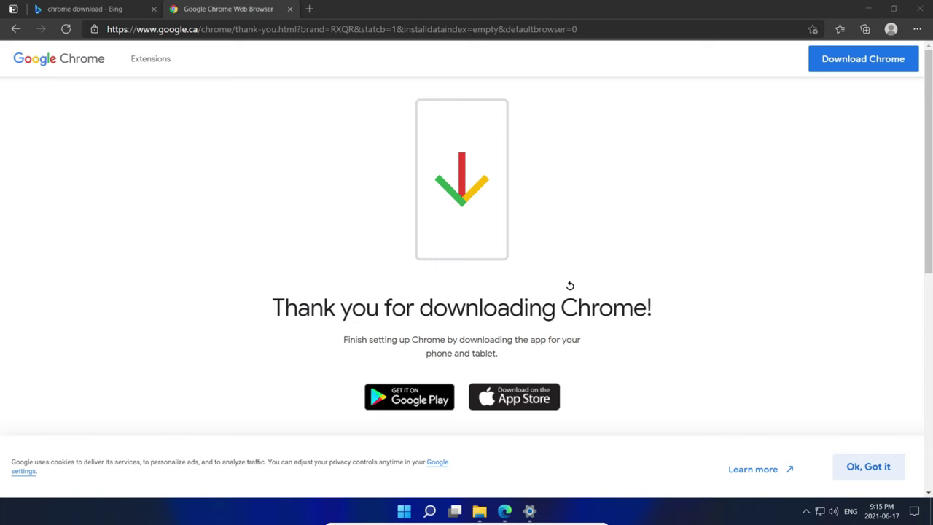
- Close Edge, allow Google Update Setup, decline the non-admin install, and dismiss the failure message
left_click(919, 8)
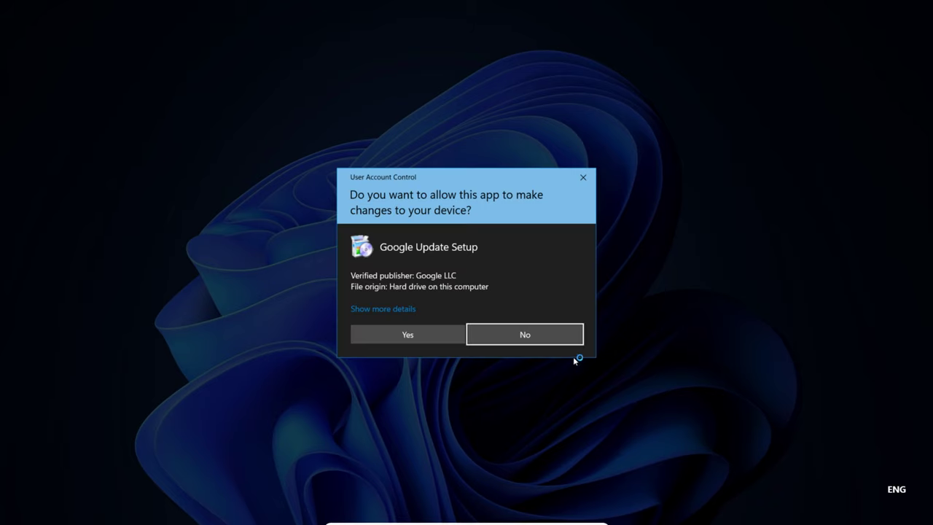
left_click(438, 334)
left_click(583, 177)
left_click(554, 270)
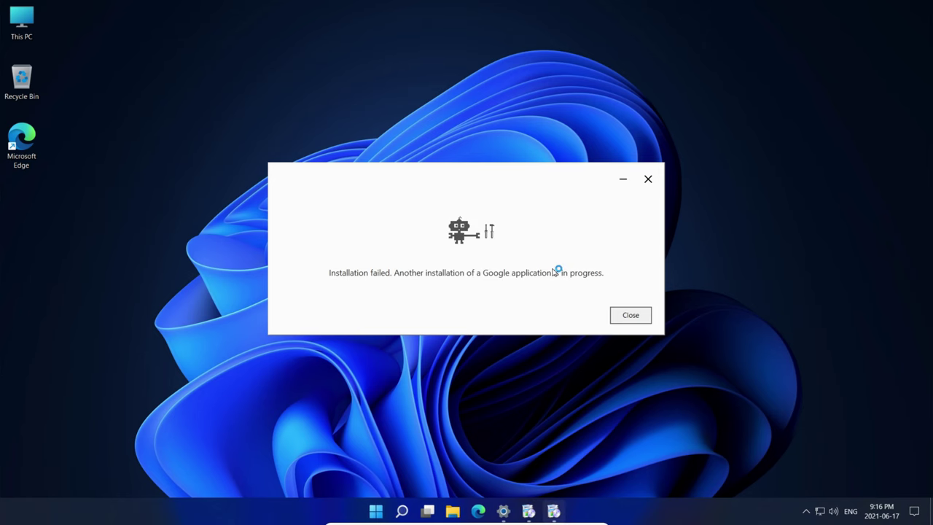
left_click(614, 314)
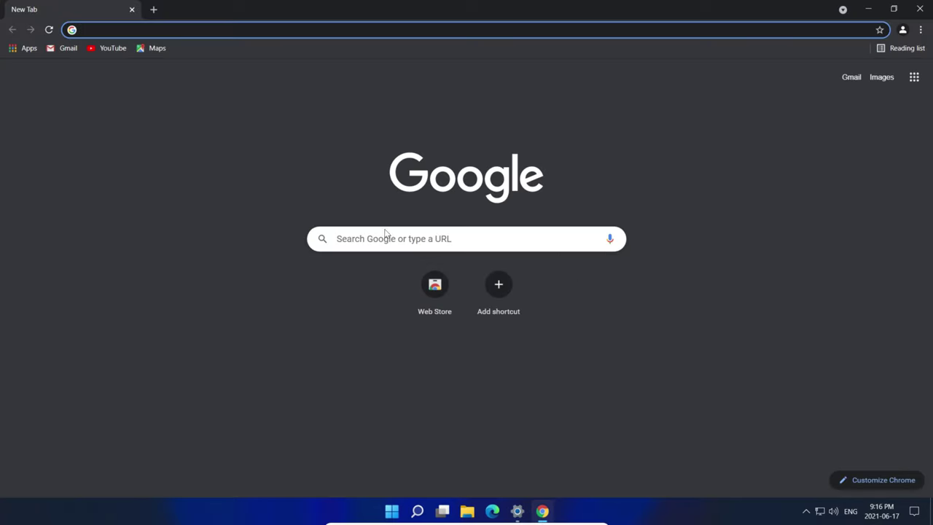
- Try Chrome's new-tab search, then search for 'google' from Edge's address bar
left_click(366, 244)
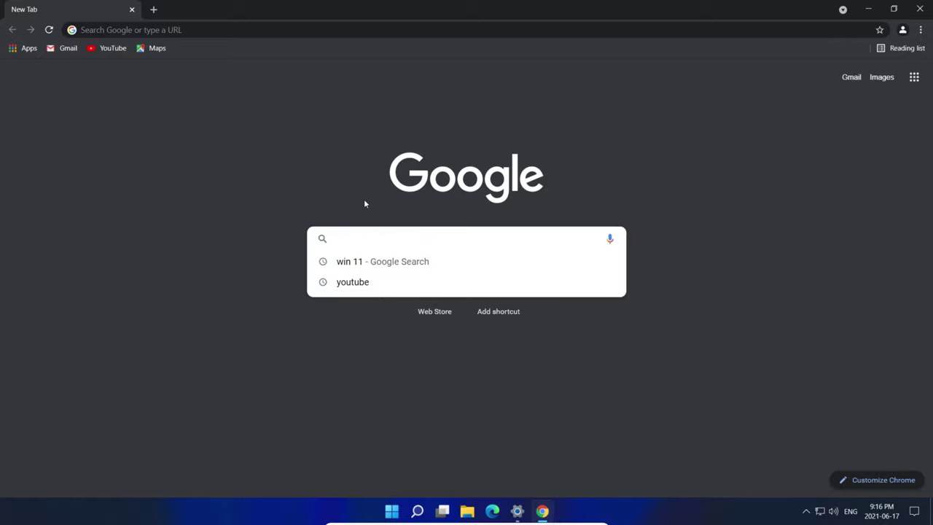
left_click(215, 132)
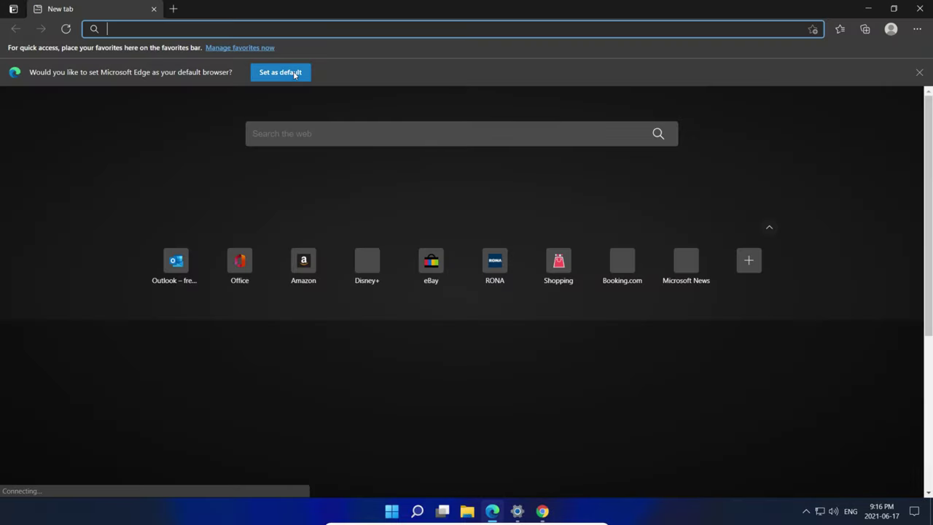
left_click(205, 28)
type("goo")
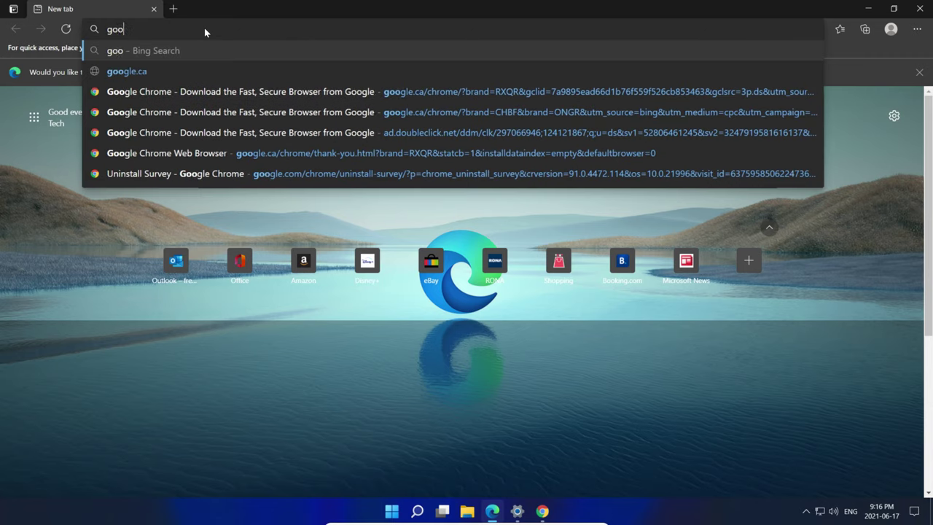
type("gle")
key("Return")
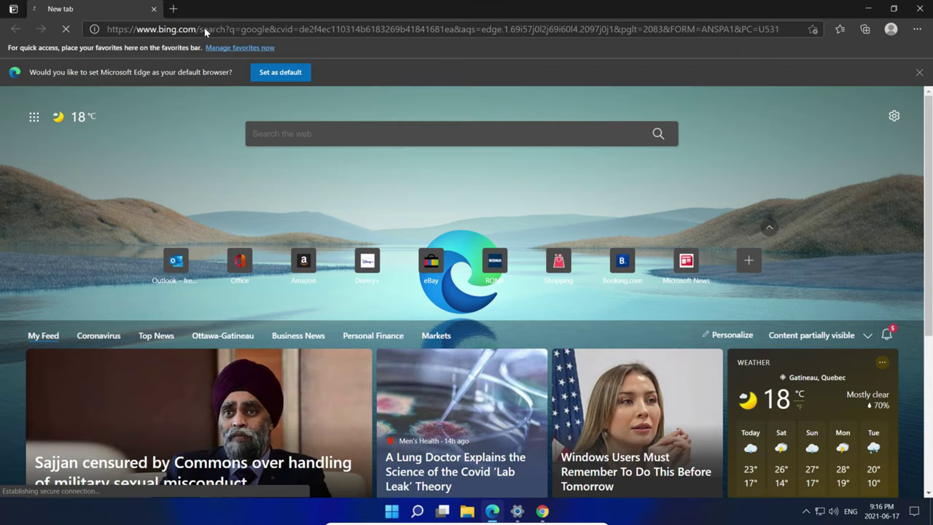
- Glance over the results, then close both Edge and Chrome
scroll(279, 241, "down", 3)
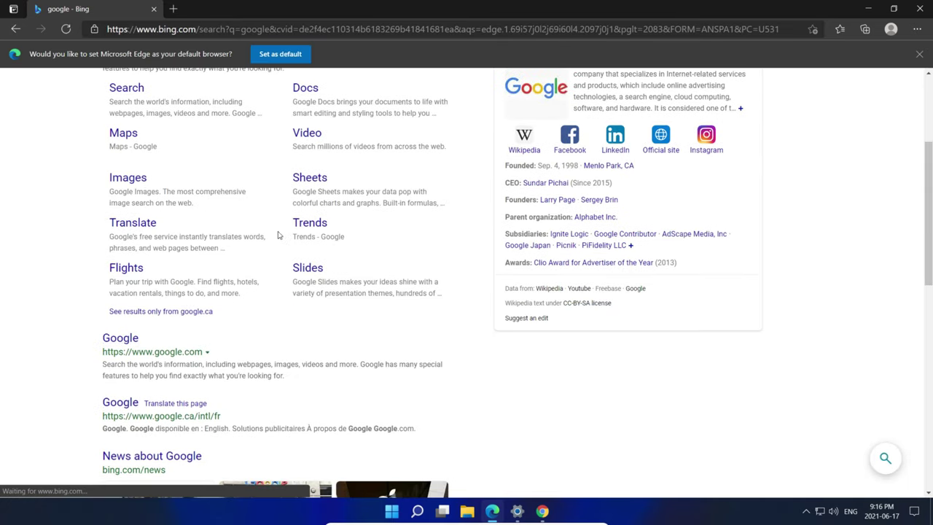
scroll(296, 211, "up", 3)
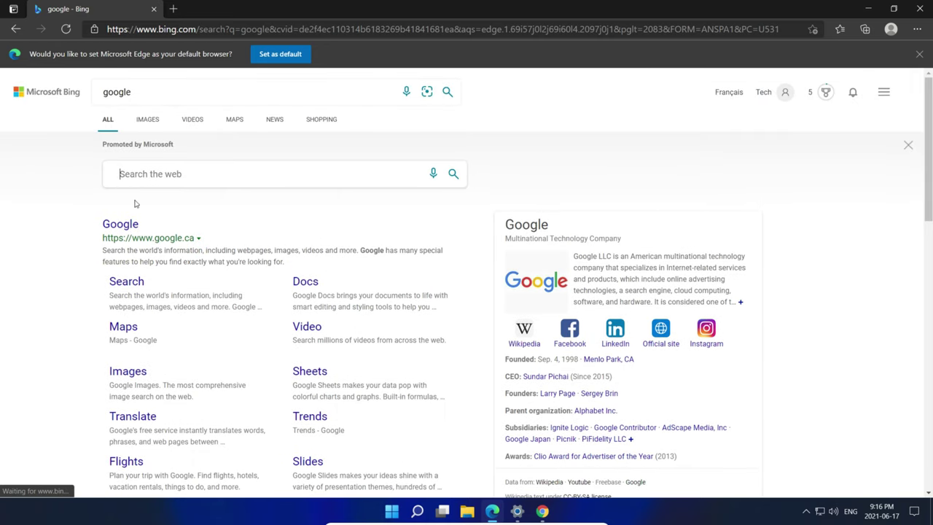
left_click(929, 9)
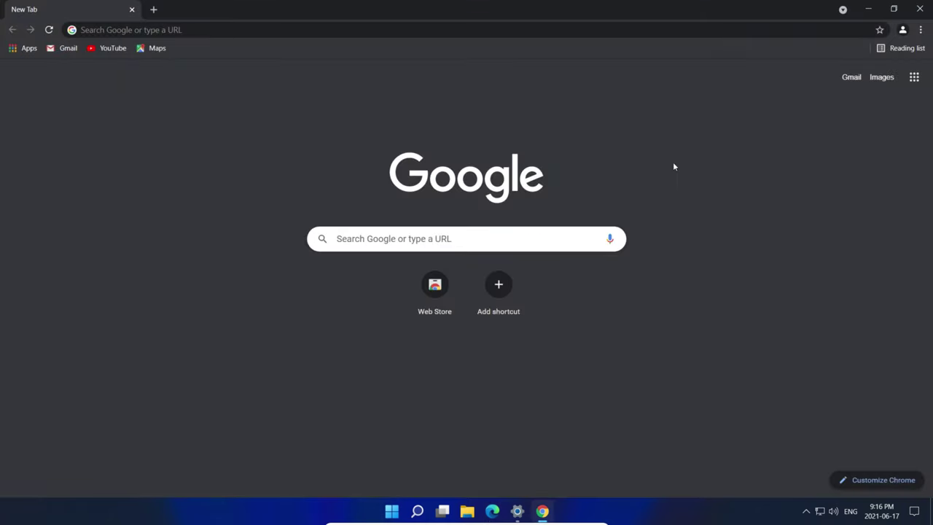
left_click(922, 8)
- Apply the Glow theme on the Themes page and restore Settings to a smaller, repositioned window
left_click(531, 509)
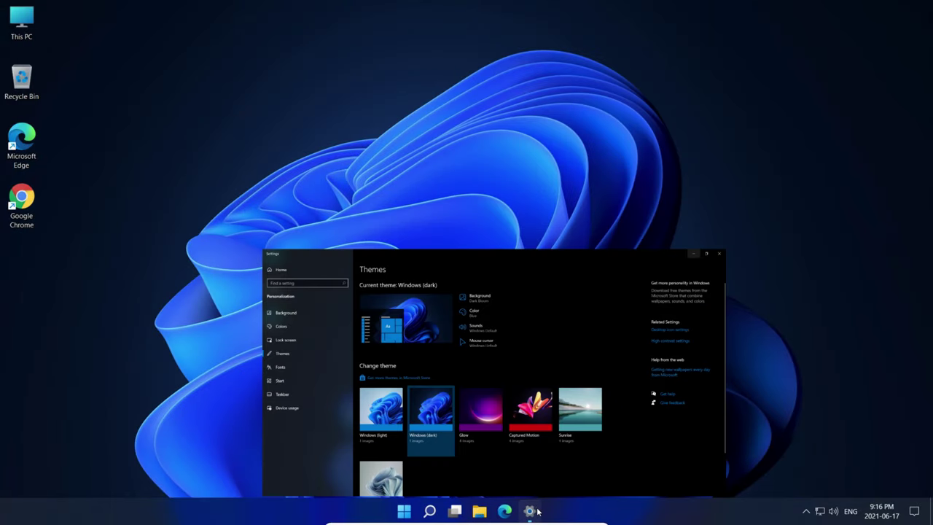
left_click(440, 313)
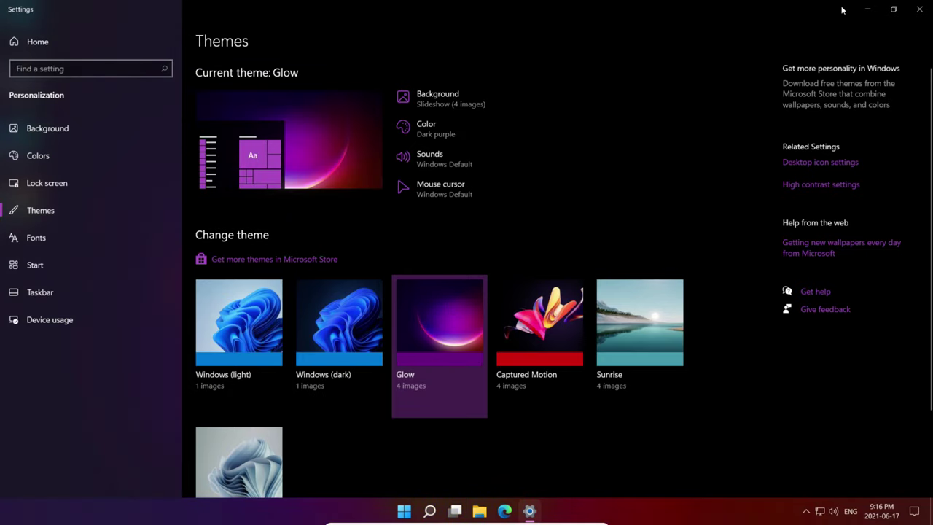
left_click(894, 9)
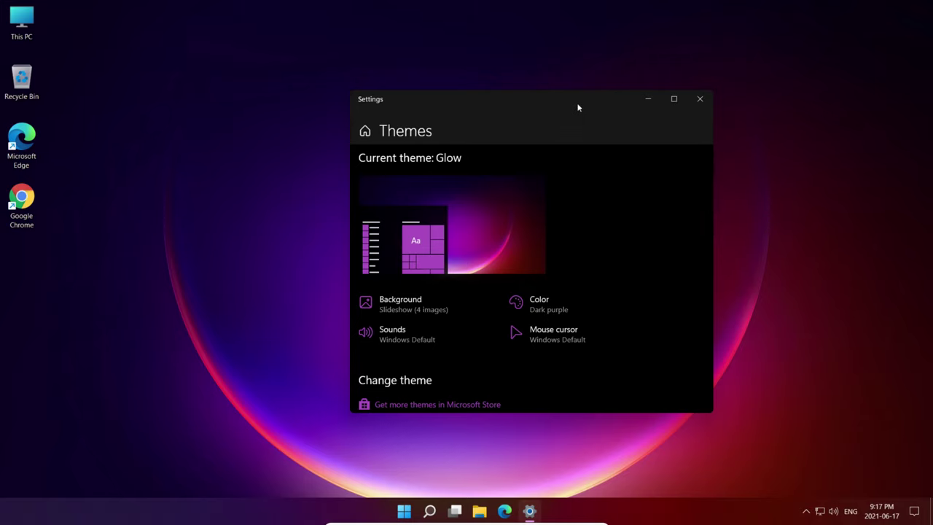
left_click_drag(578, 108, 514, 94)
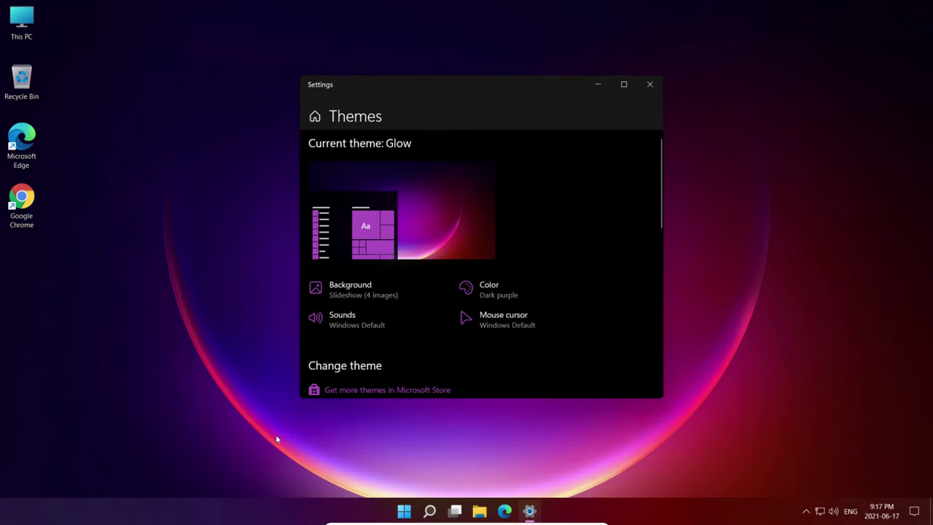
- Browse File Explorer's ribbon tabs, minimize it, then maximize Settings and apply Captured Motion
left_click(475, 511)
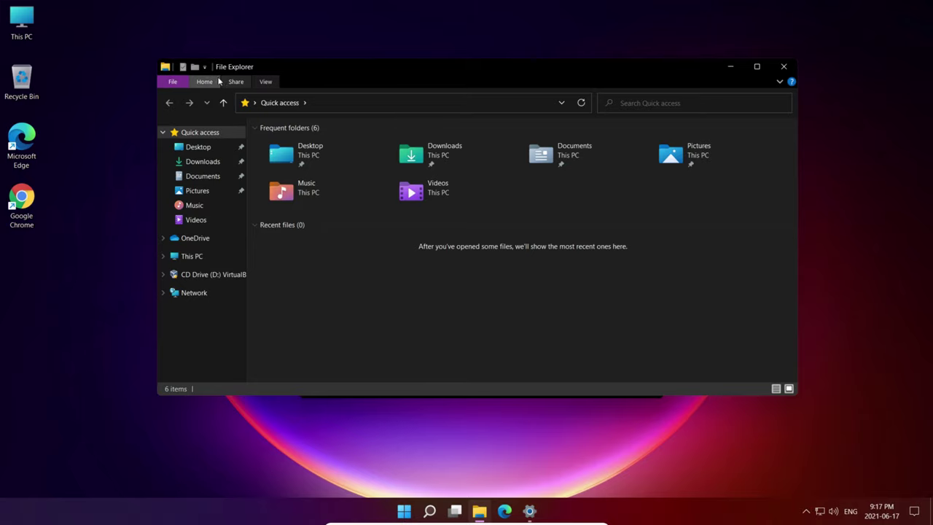
left_click(204, 82)
left_click(239, 83)
left_click(202, 83)
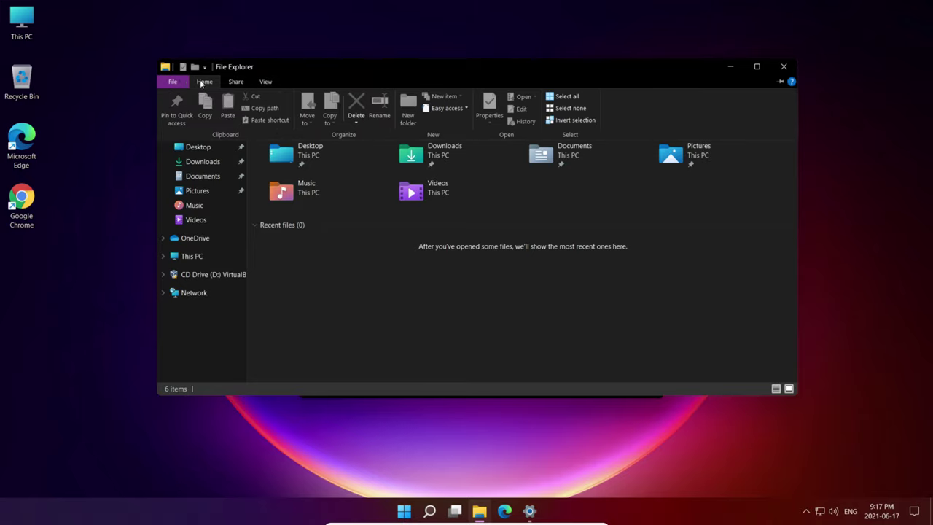
left_click(173, 82)
left_click(730, 67)
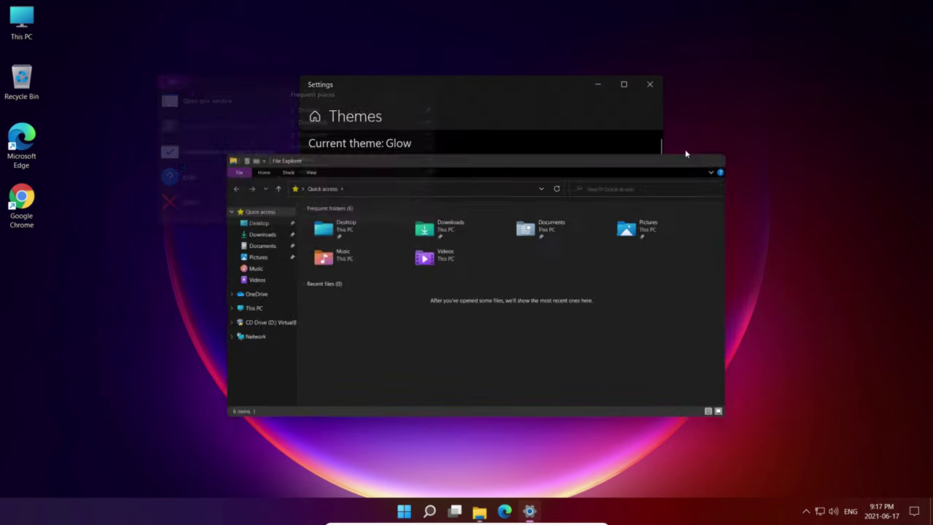
left_click(624, 85)
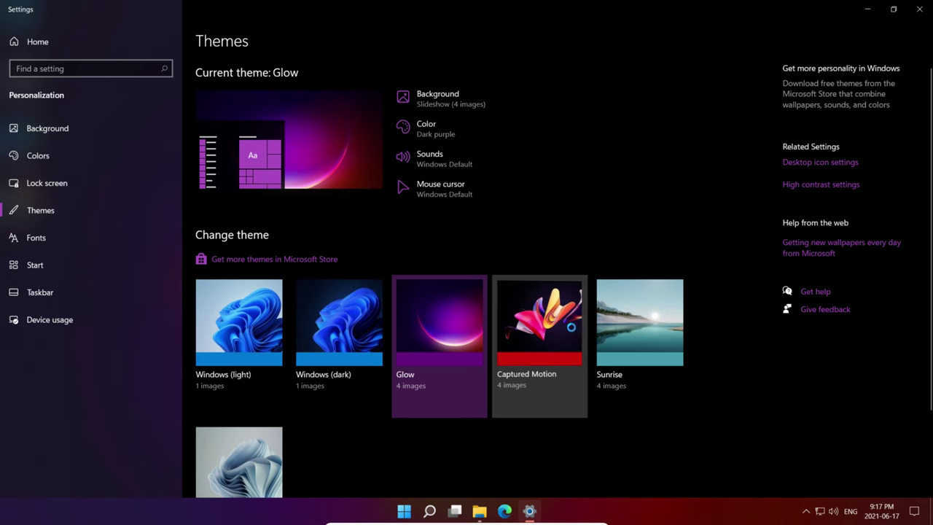
left_click(530, 333)
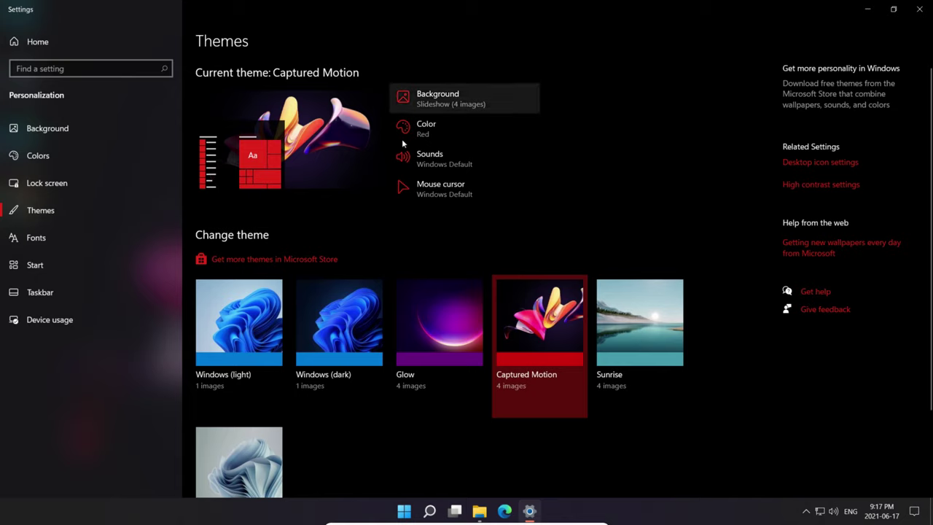
- Open and close This PC from the desktop, then maximize Settings and apply the Sunrise theme
double_click(823, 17)
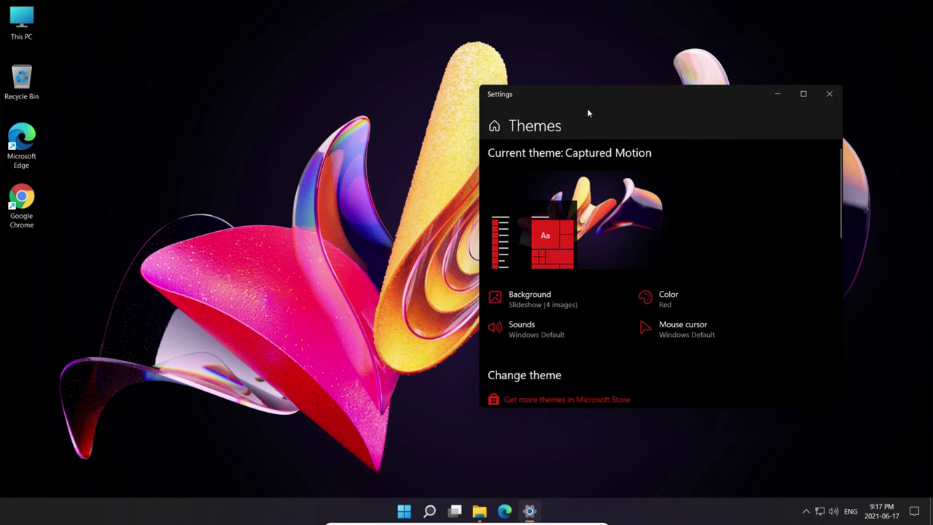
left_click_drag(622, 85, 447, 71)
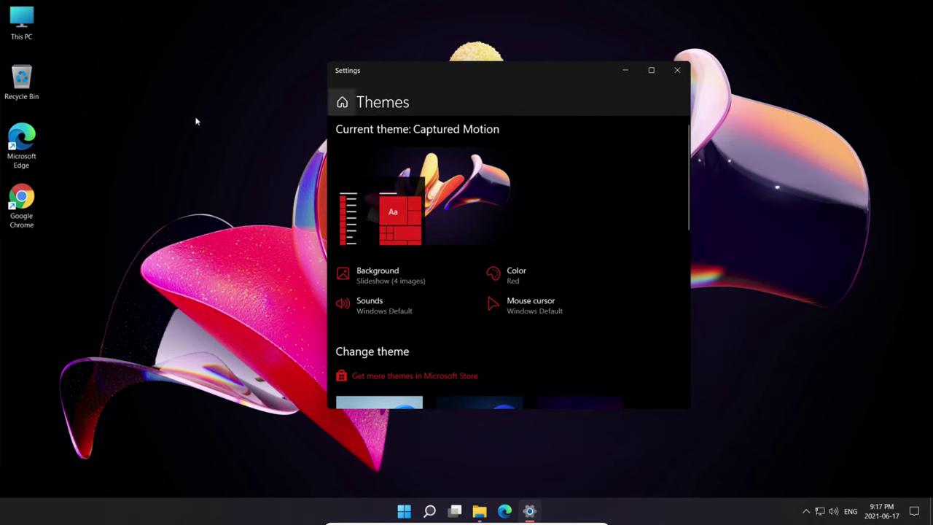
left_click(17, 22)
double_click(38, 22)
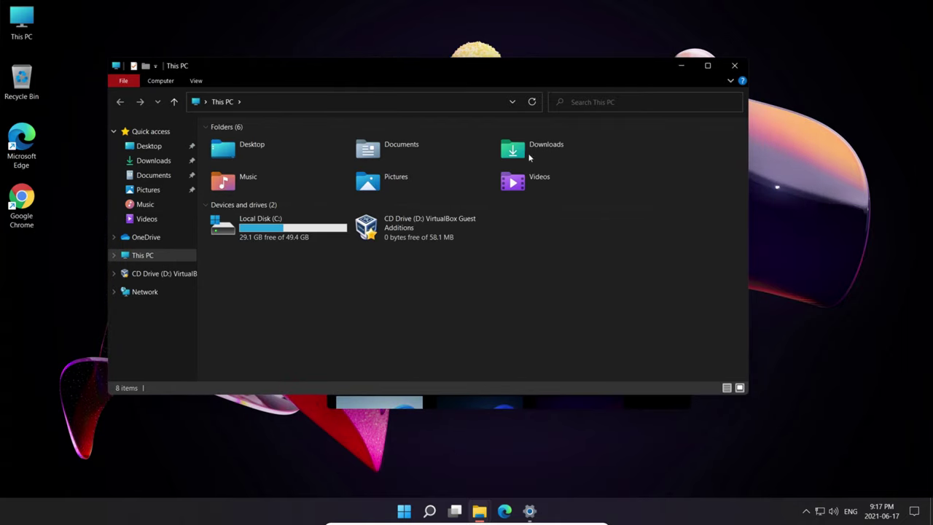
key("alt+F4")
double_click(646, 70)
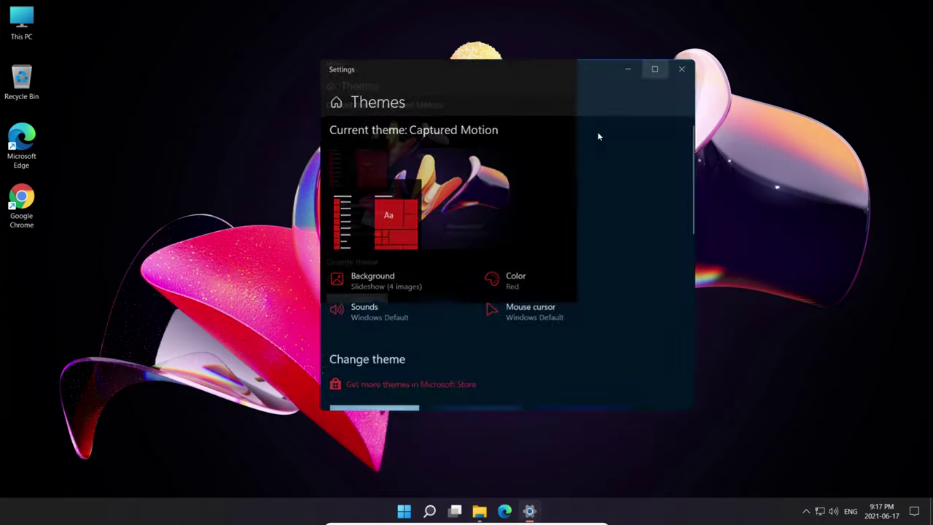
left_click(618, 298)
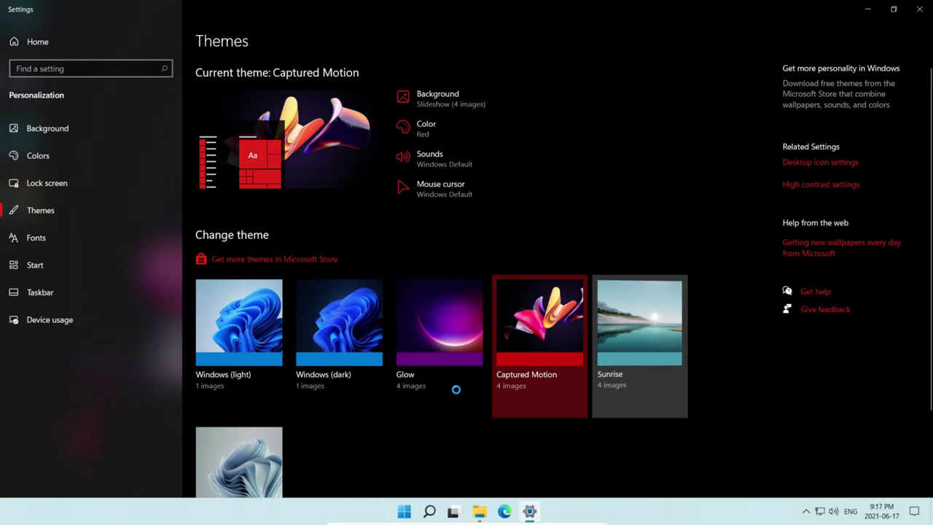
- Snap Settings to the right half of the screen and File Explorer into the left half
scroll(359, 320, "down", 3)
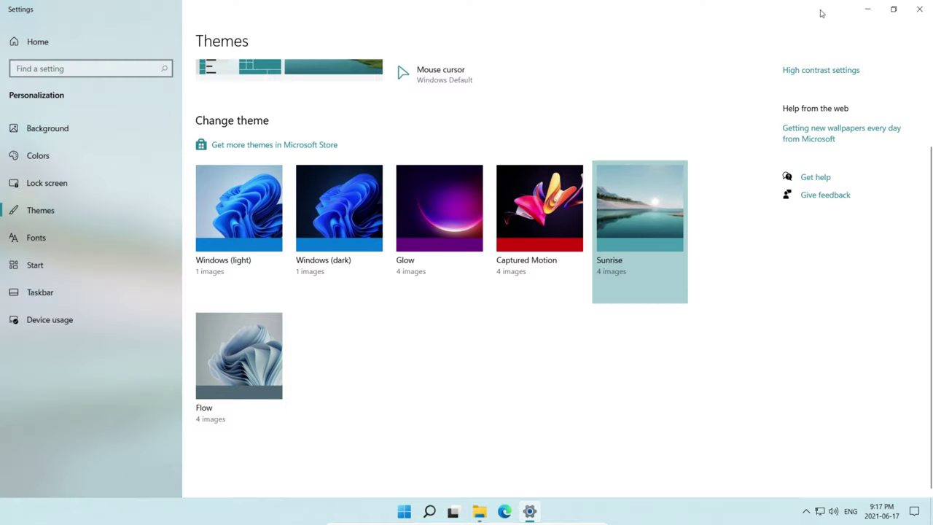
left_click_drag(823, 14, 829, 149)
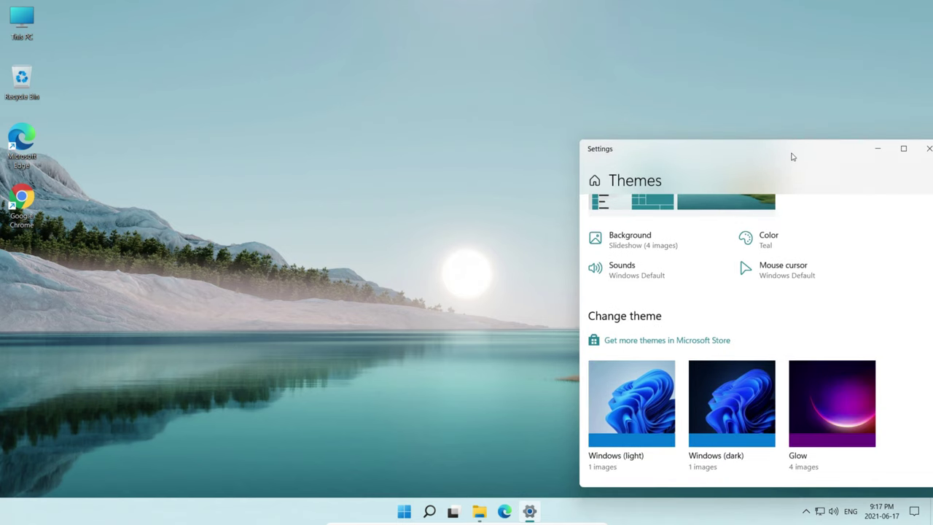
key("super+Right")
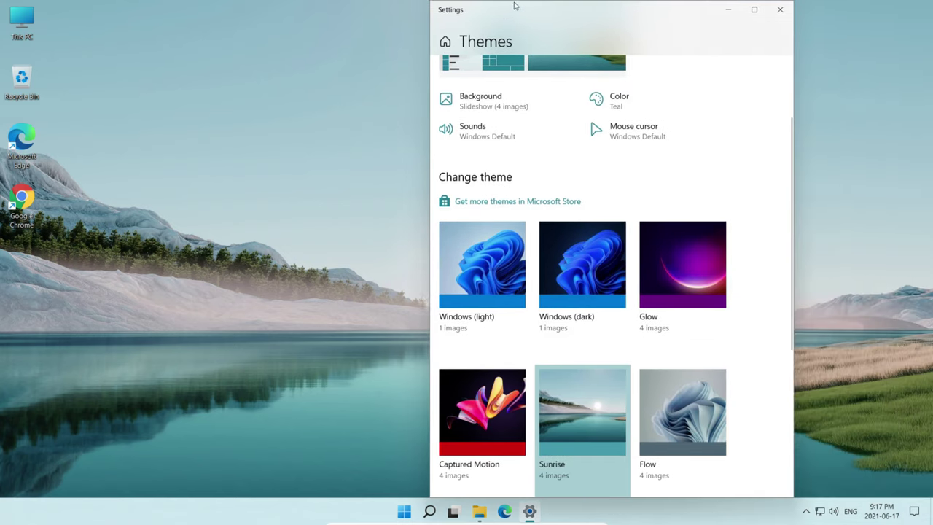
left_click_drag(554, 17, 931, 102)
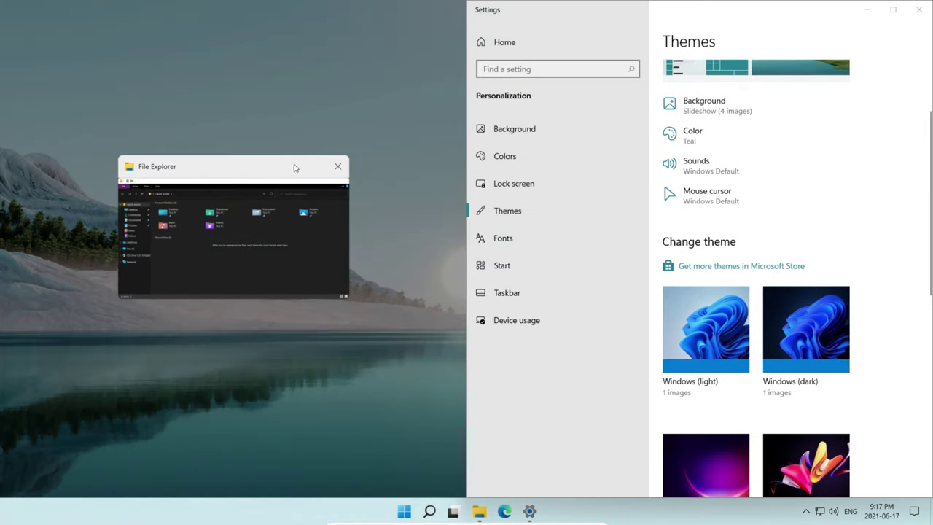
left_click(295, 168)
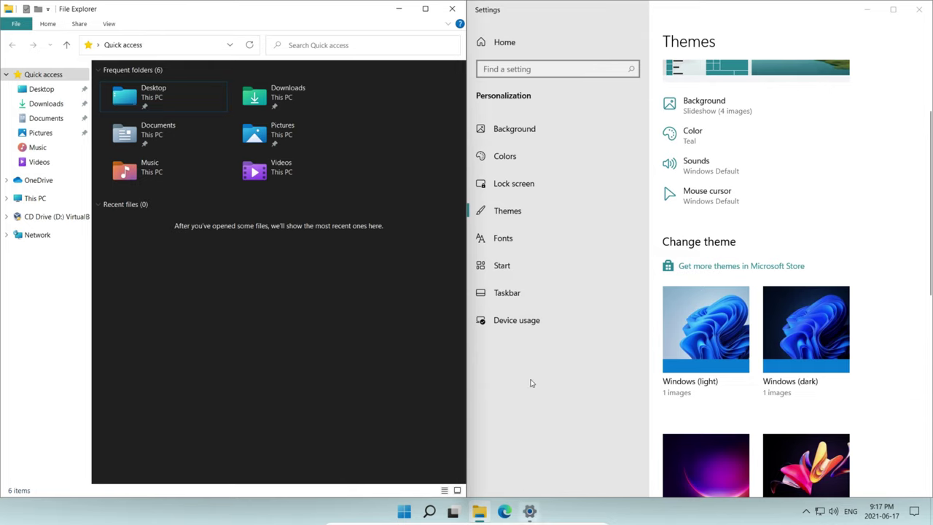
- Close File Explorer and restore Settings to a floating window, dismissing the VM devices menu
left_click(452, 9)
double_click(576, 11)
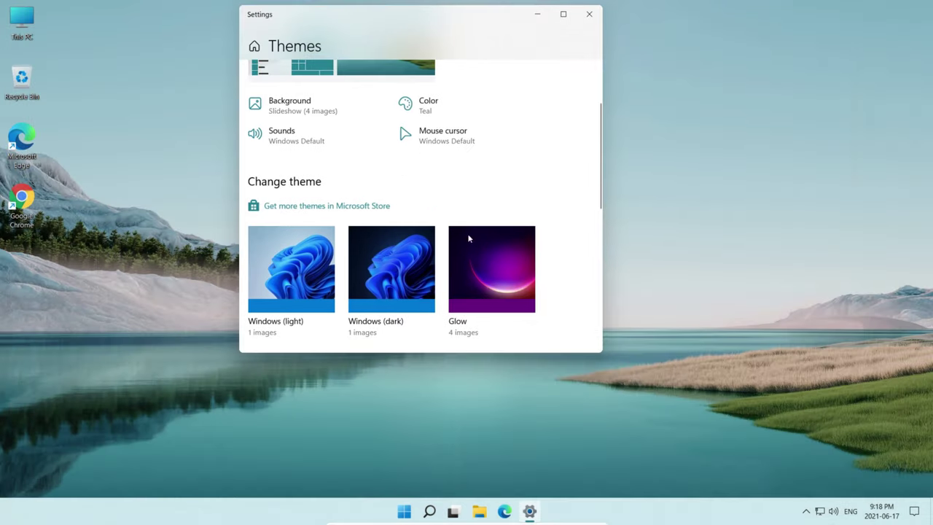
scroll(579, 175, "down", 5)
scroll(508, 133, "up", 1)
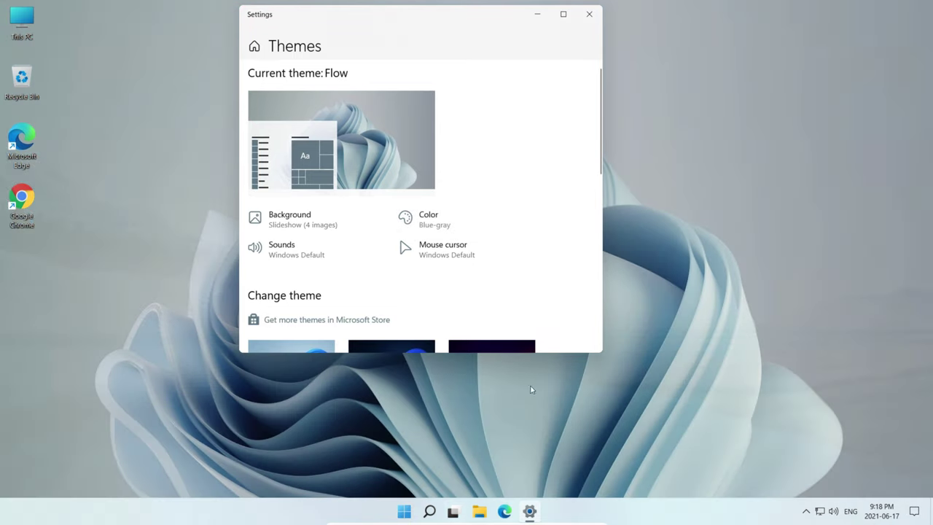
left_click(477, 523)
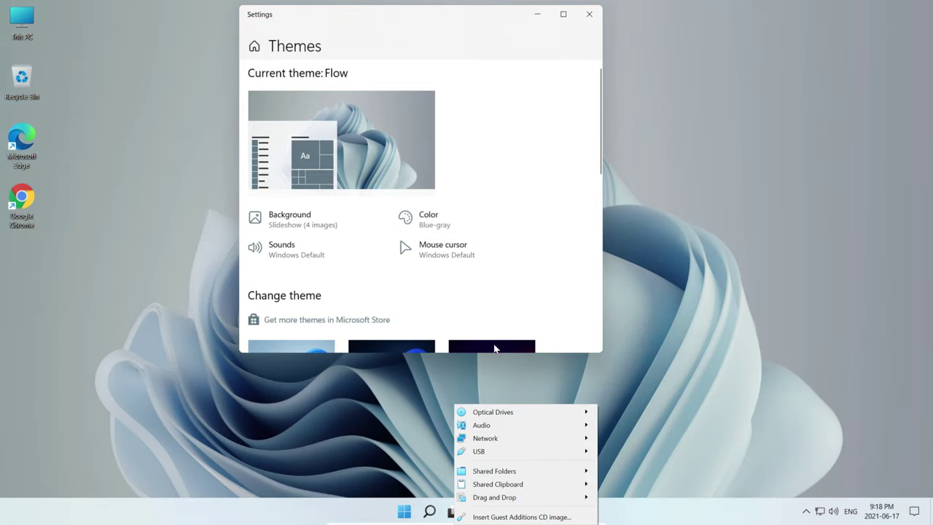
left_click(408, 387)
- Open File Explorer on Quick access, move it, close it, and maximize Settings
left_click(479, 512)
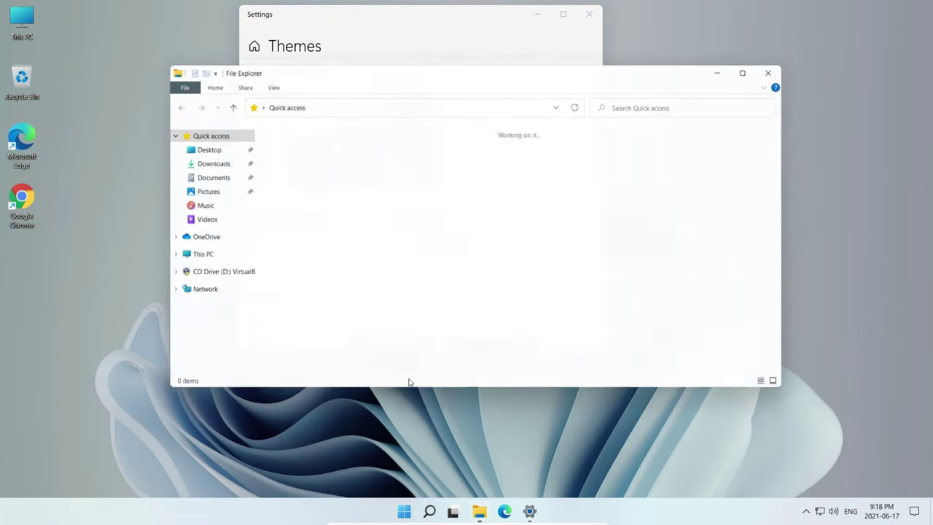
left_click_drag(625, 75, 568, 107)
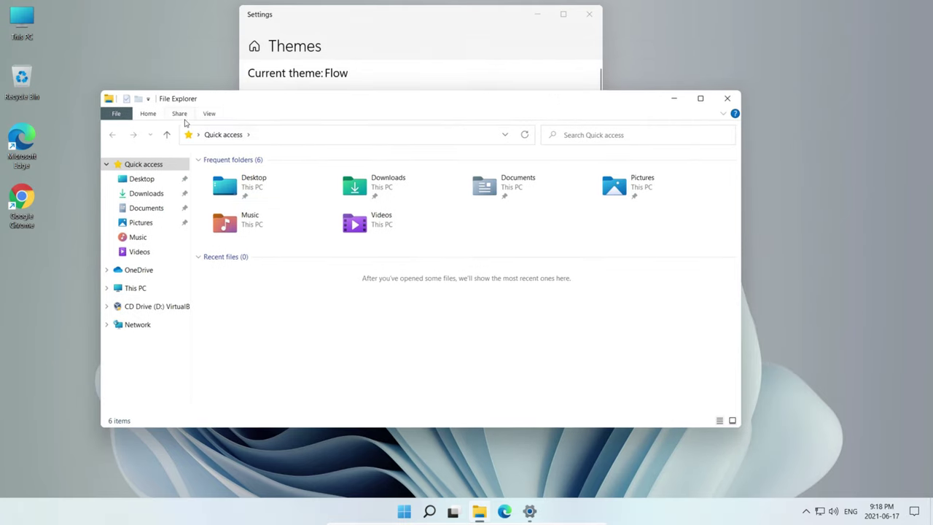
left_click(730, 98)
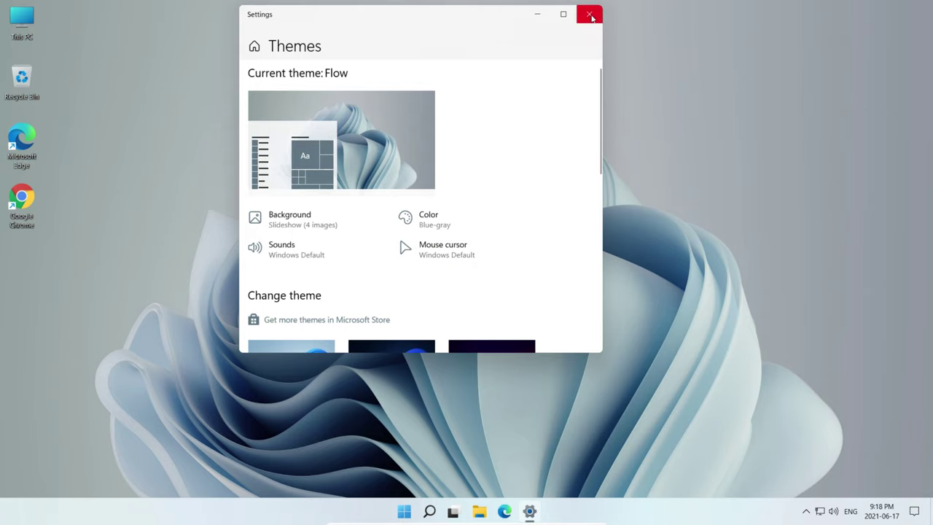
scroll(510, 52, "down", 3)
left_click(563, 14)
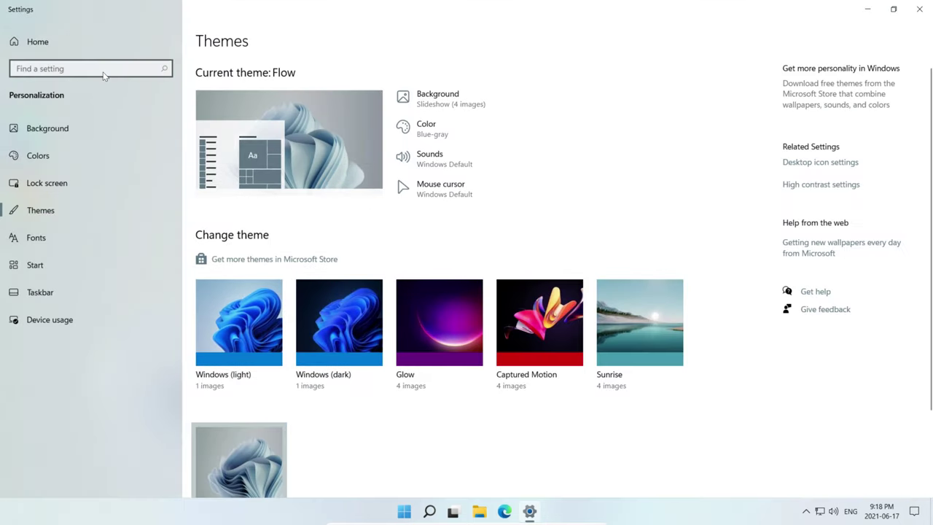
- Stay on the Themes page and make Settings fill the whole screen again
left_click(104, 74)
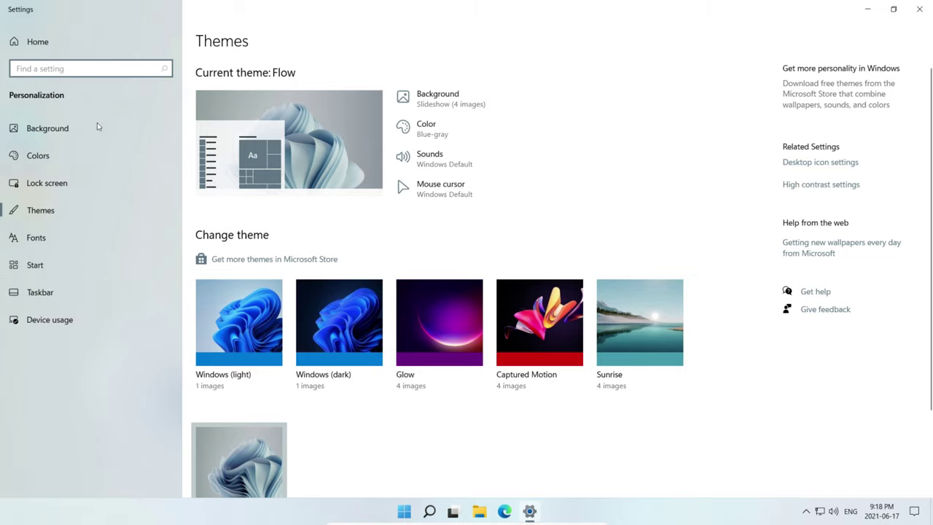
left_click(53, 215)
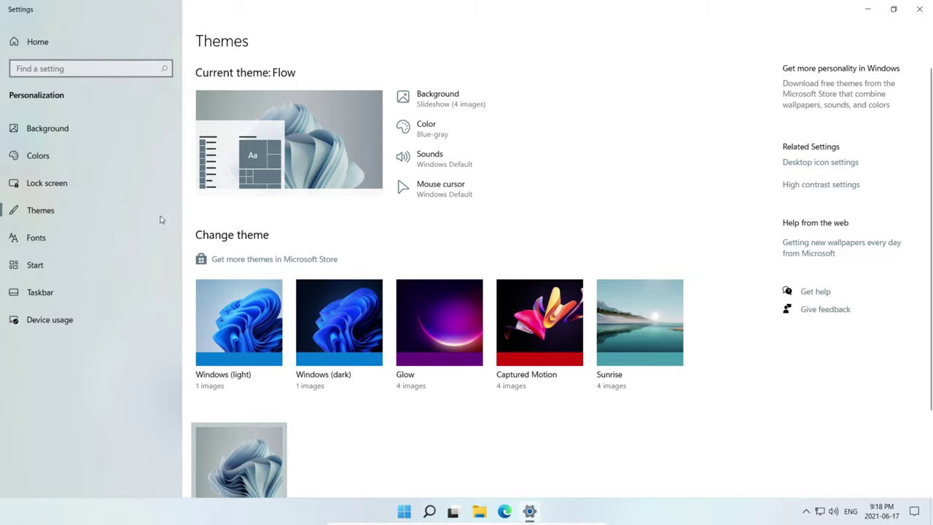
double_click(368, 14)
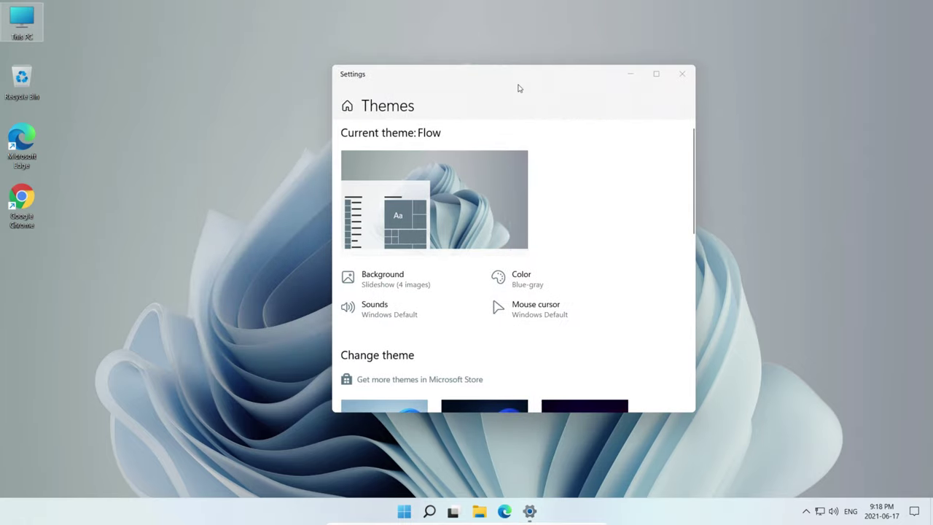
left_click_drag(530, 77, 576, 4)
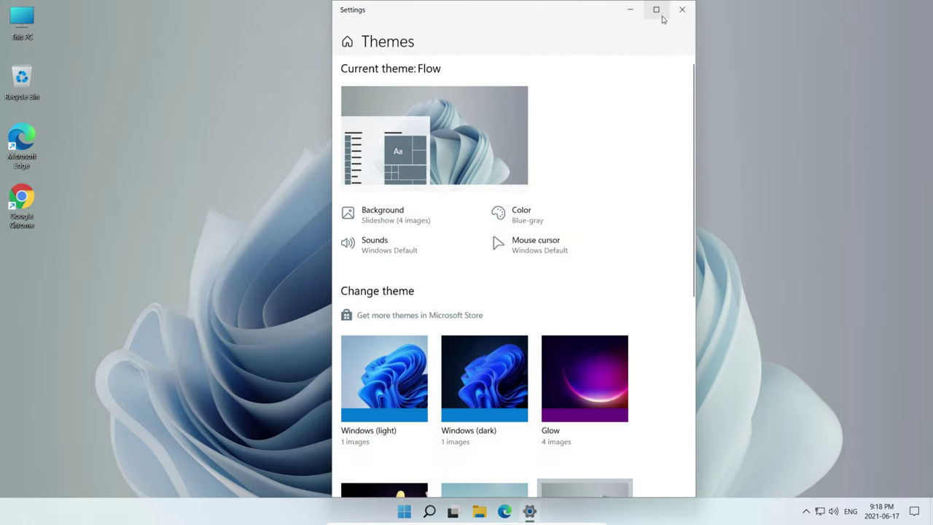
left_click(656, 9)
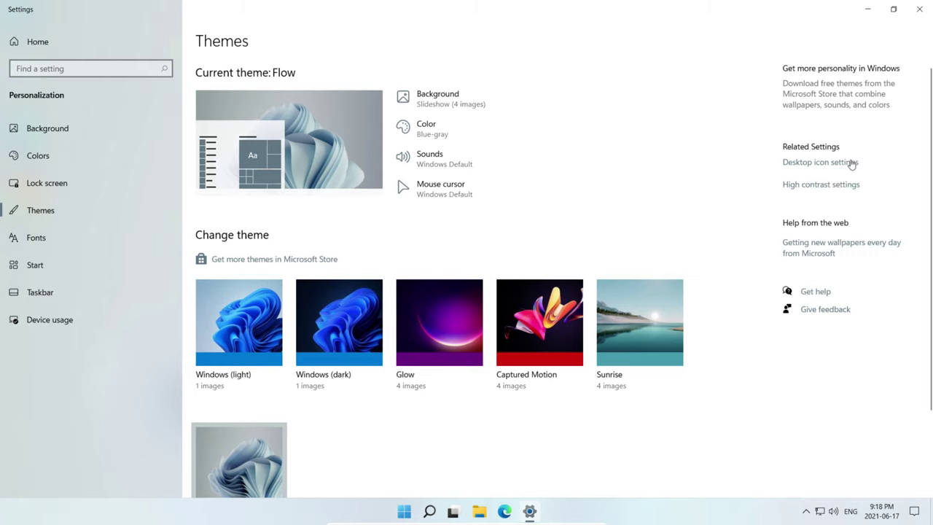
- Enable the Control Panel icon in Desktop icon settings, apply it, and close Settings
left_click(852, 163)
left_click_drag(246, 102, 357, 107)
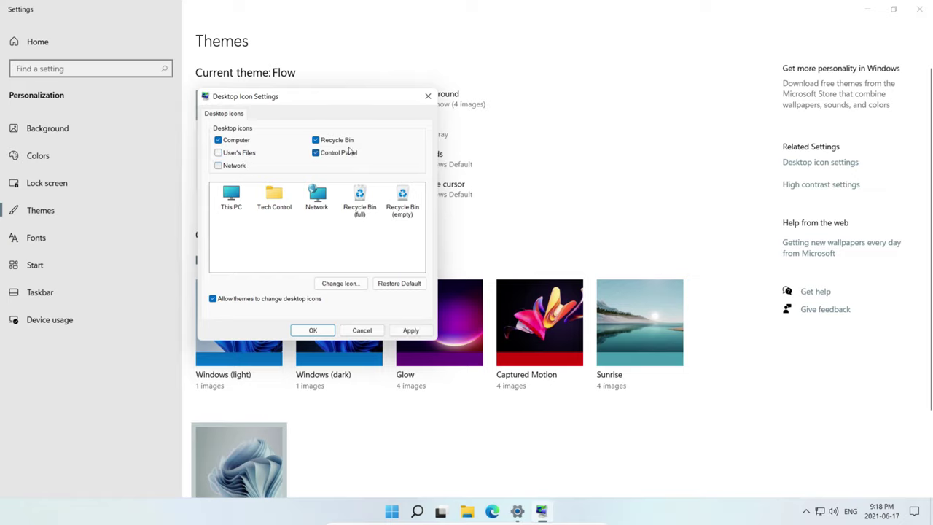
left_click(410, 331)
left_click(313, 330)
left_click(903, 18)
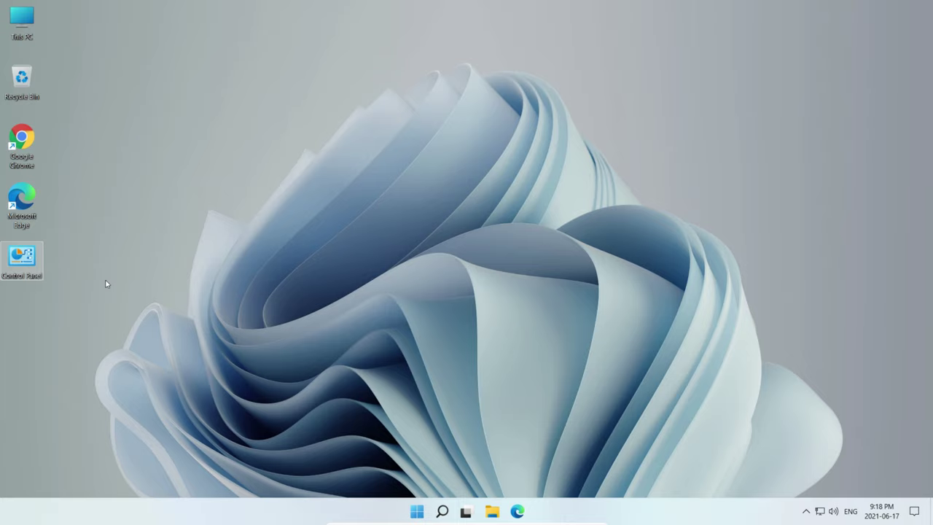
- Open and close Control Panel, then pin Google Chrome to the taskbar from its shortcut menu
double_click(22, 259)
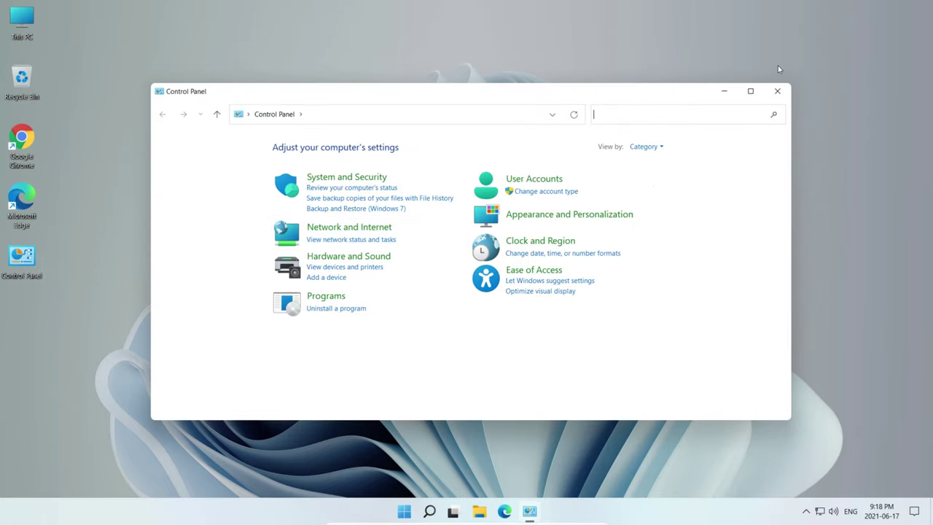
left_click(777, 91)
left_click_drag(22, 258, 323, 460)
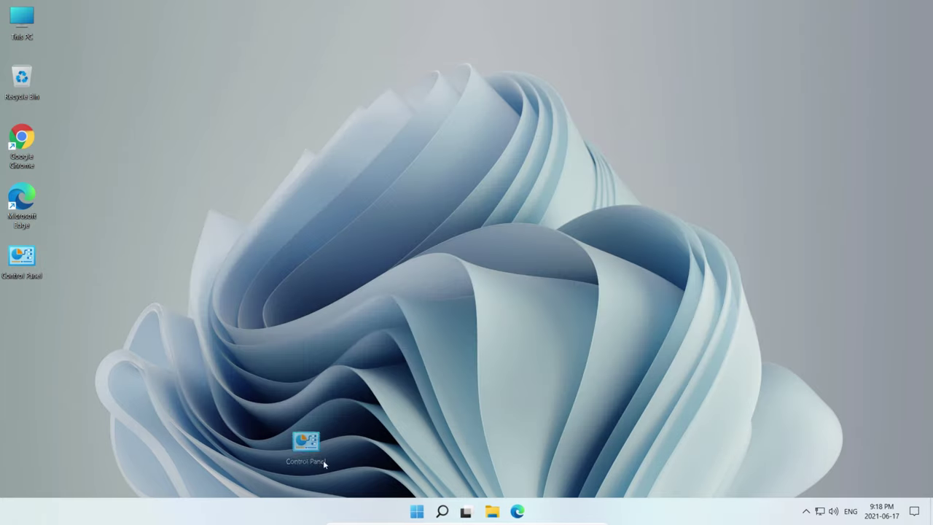
mouse_move(411, 522)
left_mouse_down()
mouse_move(381, 494)
mouse_move(367, 502)
mouse_move(395, 518)
left_mouse_up()
left_click_drag(32, 261, 379, 510)
left_click_drag(22, 142, 412, 522)
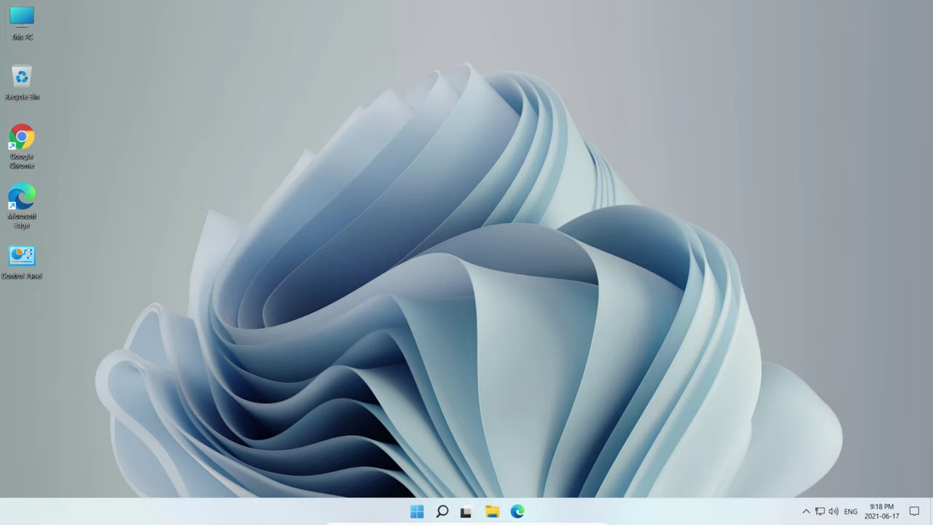
left_click_drag(40, 151, 412, 522)
right_click(33, 140)
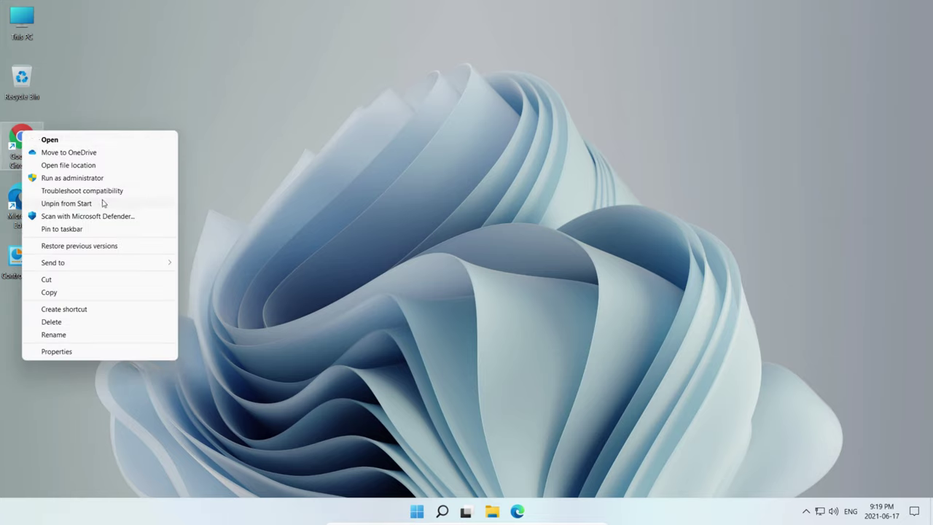
left_click(62, 229)
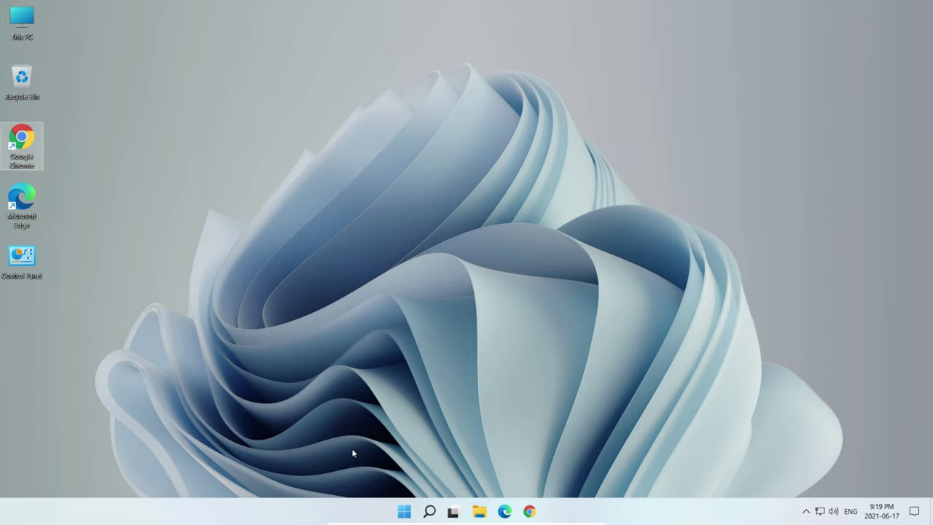
- Delete the Chrome and Edge desktop shortcuts and move Control Panel up under Recycle Bin
right_click(19, 258)
left_click(128, 231)
right_click(22, 267)
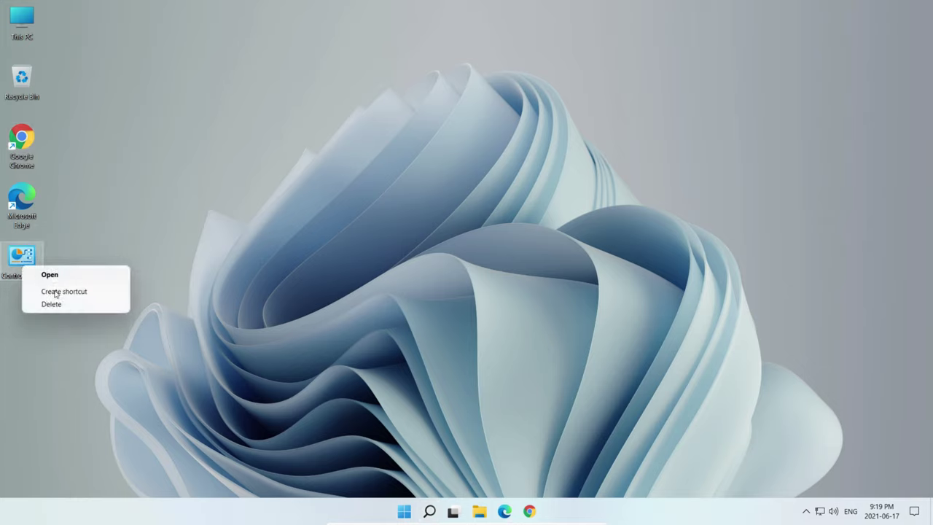
left_click(130, 238)
right_click(38, 255)
left_click(117, 182)
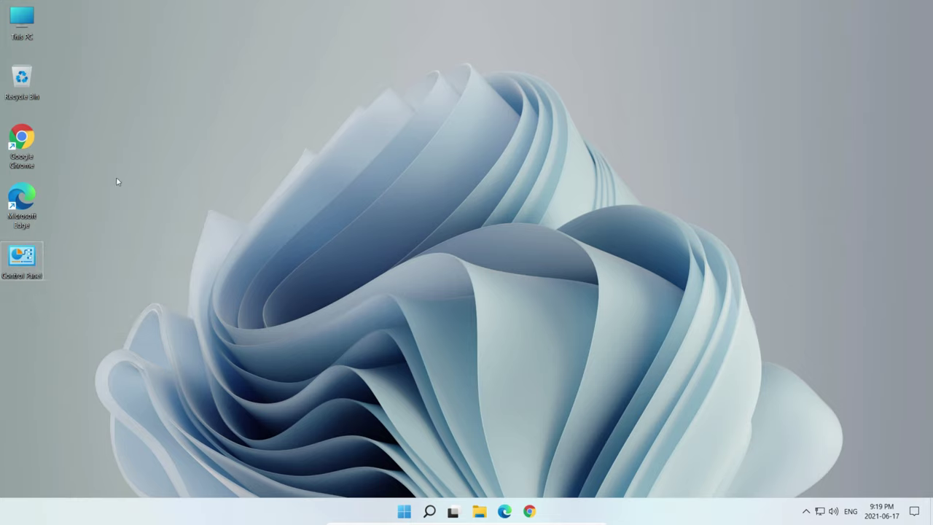
left_click_drag(65, 136, 22, 79)
left_click_drag(26, 254, 33, 140)
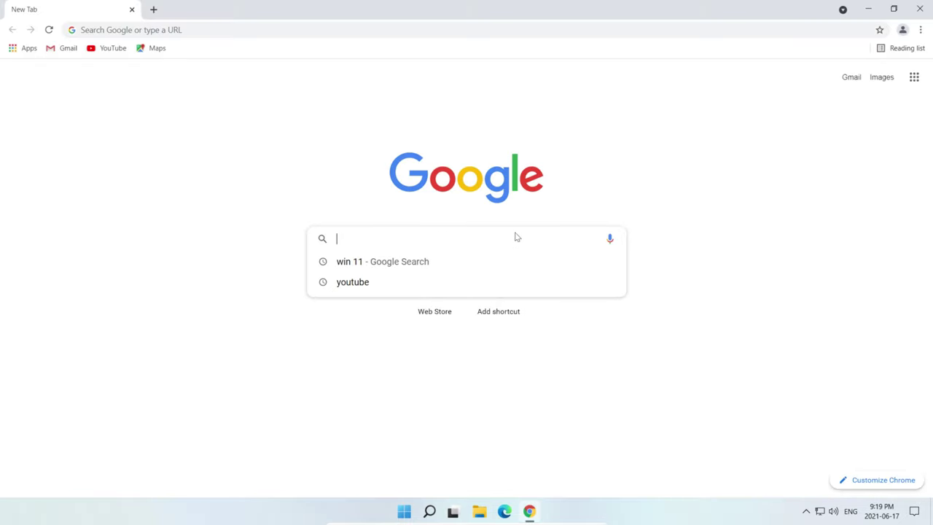
- Close Chrome, then search 'themes' and open Themes and related settings
left_click(785, 235)
left_click(920, 9)
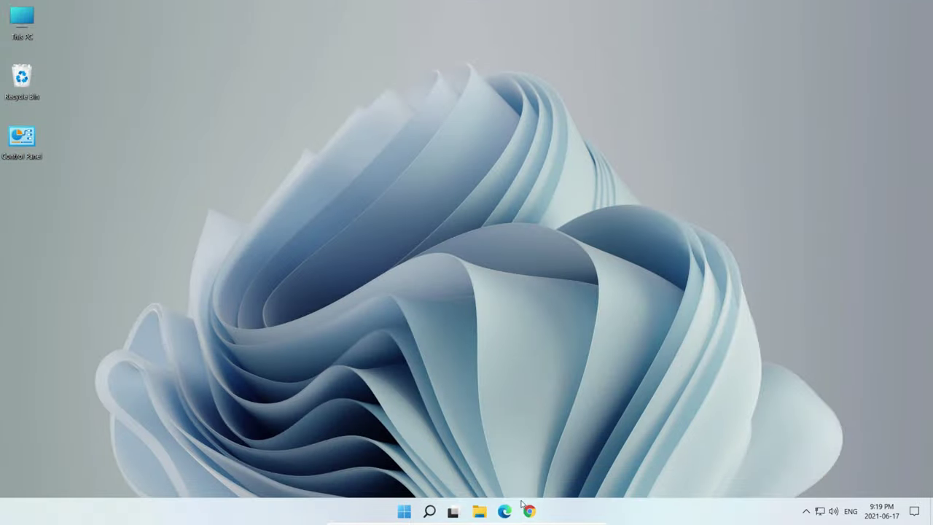
left_click(437, 518)
type("thm")
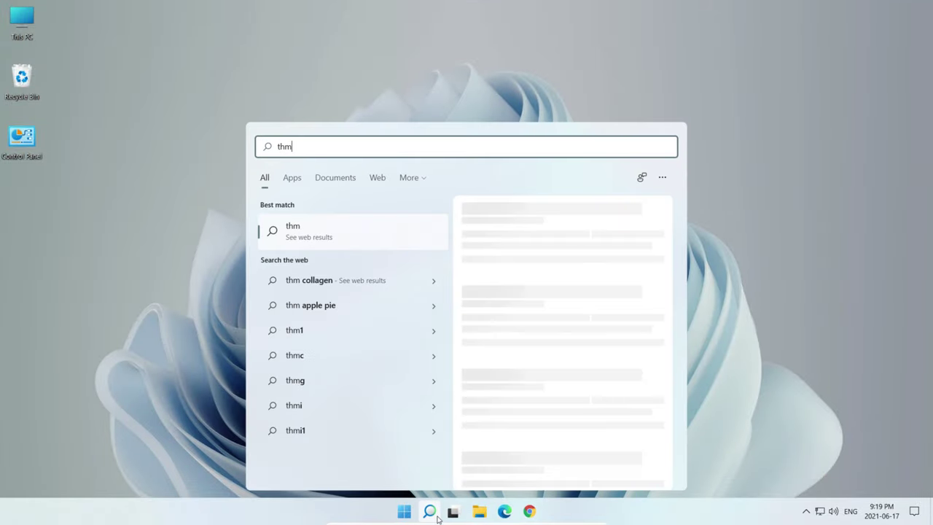
key("BackSpace")
type("emes")
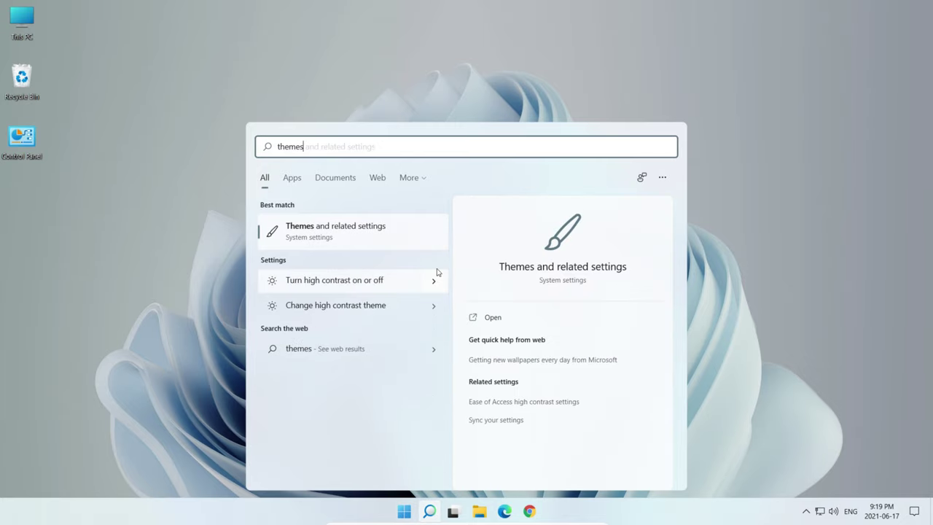
left_click(377, 232)
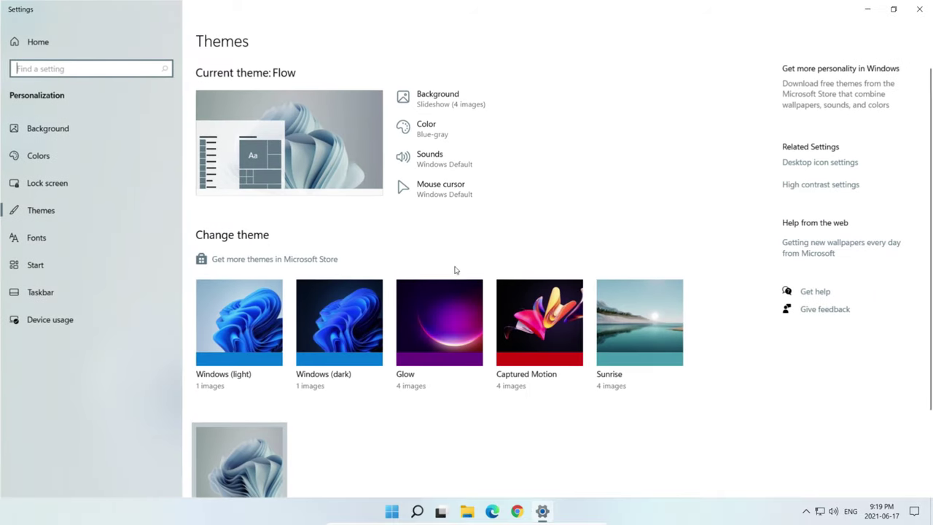
- Apply the Windows (dark) theme, close Settings, and open This PC from the desktop
left_click(333, 340)
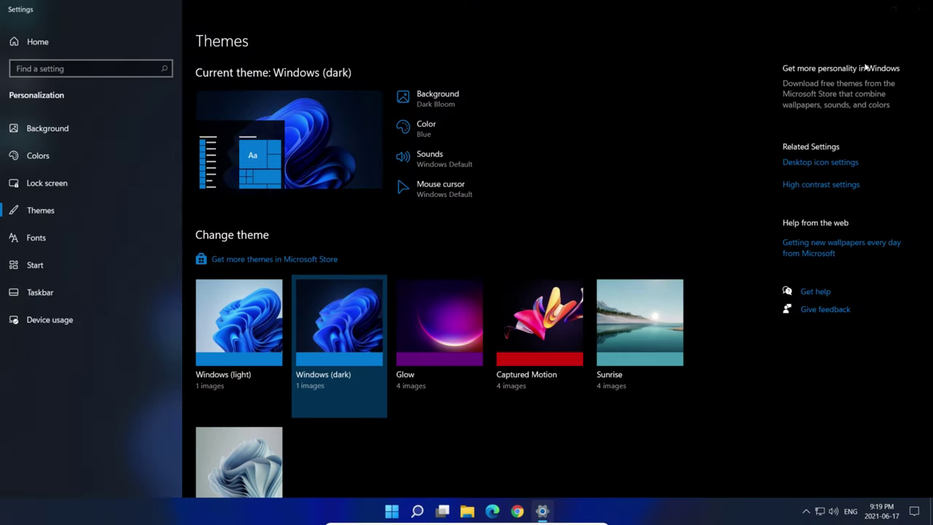
left_click(917, 8)
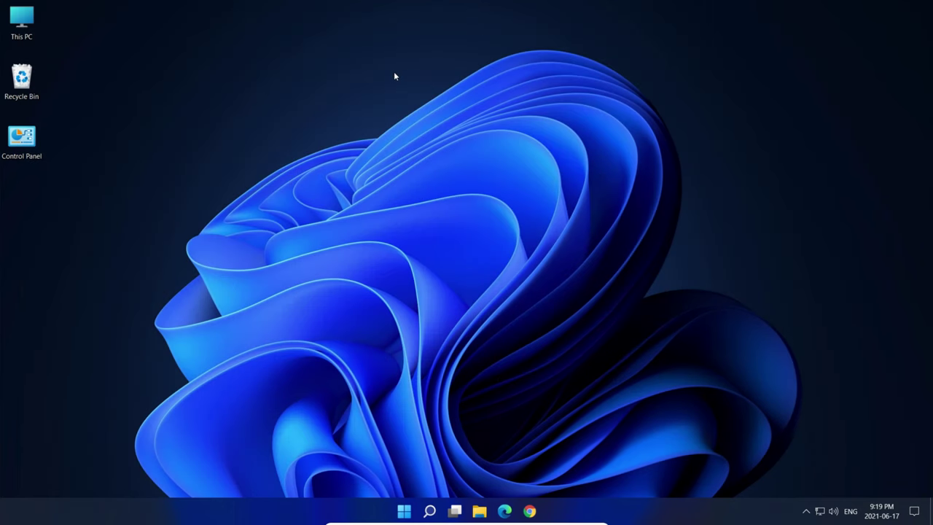
double_click(22, 22)
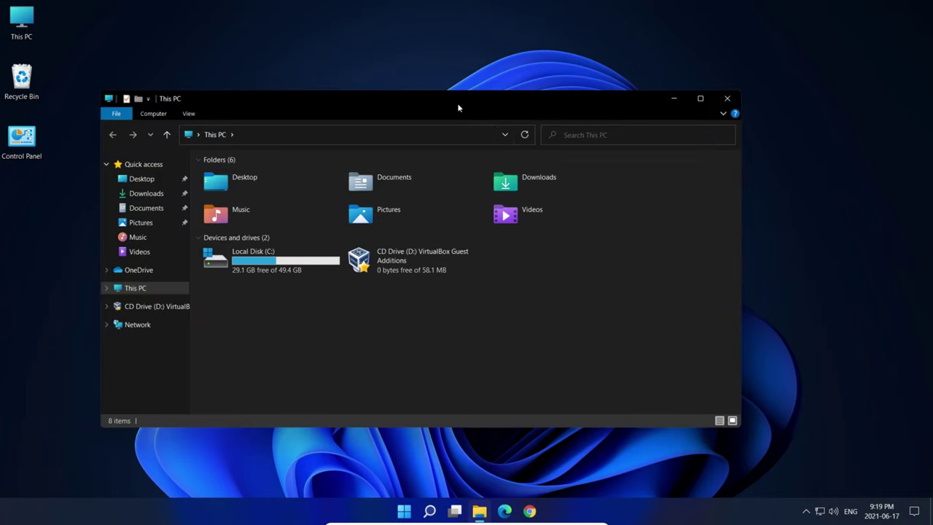
- Maximize File Explorer, open Downloads, return to This PC, and restore the window size
left_click_drag(458, 107, 537, 2)
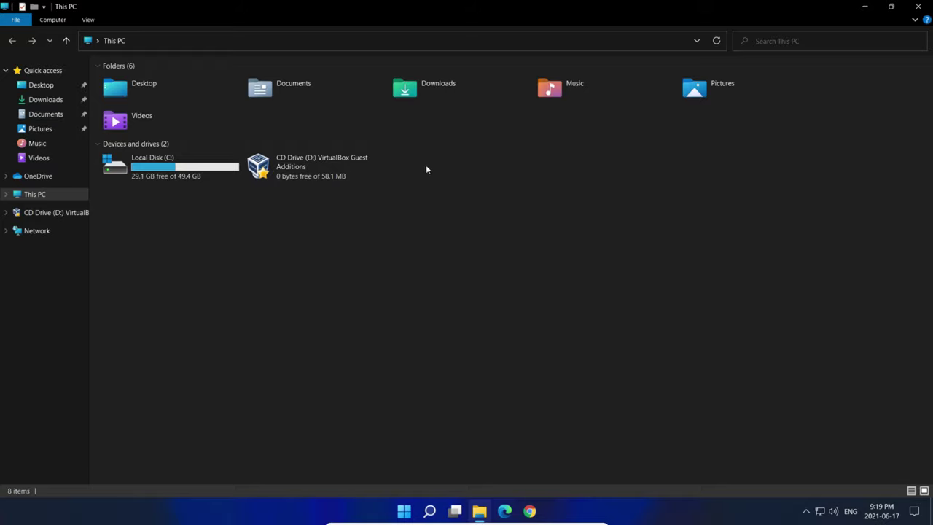
double_click(417, 98)
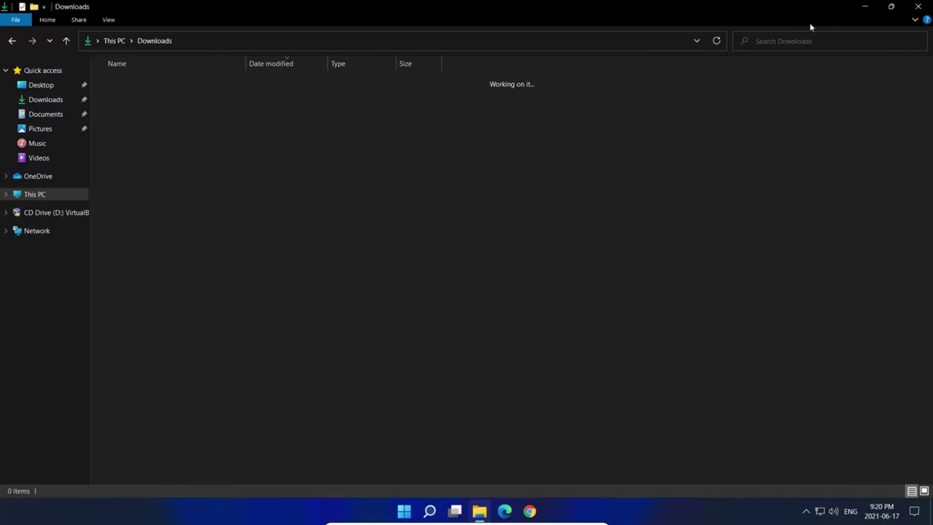
key("alt+Left")
left_click(891, 7)
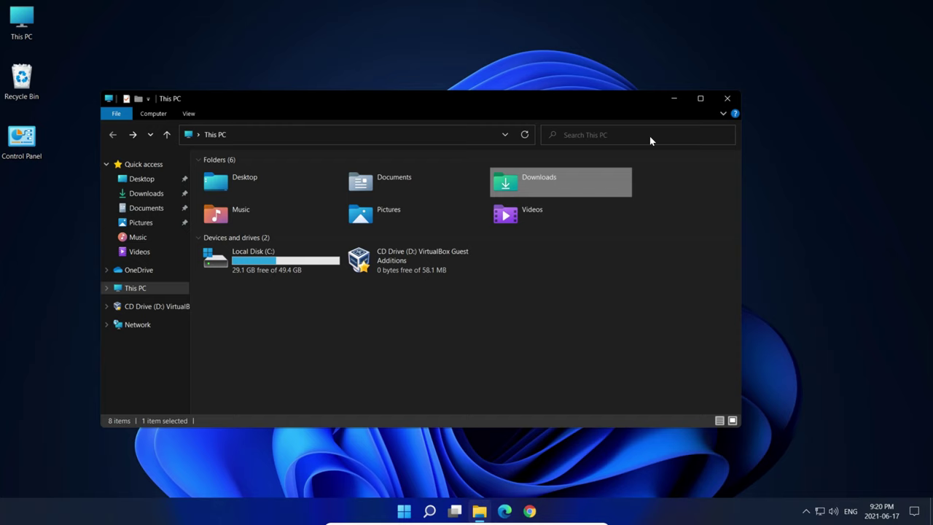
- Create a desktop folder named 'new' and place it below Control Panel
left_click(727, 97)
right_click(490, 203)
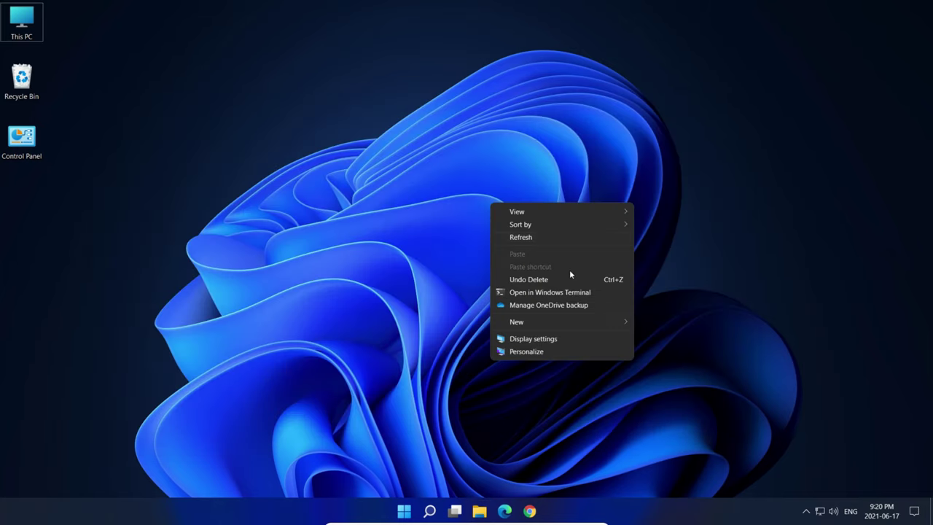
mouse_move(605, 322)
left_click(690, 321)
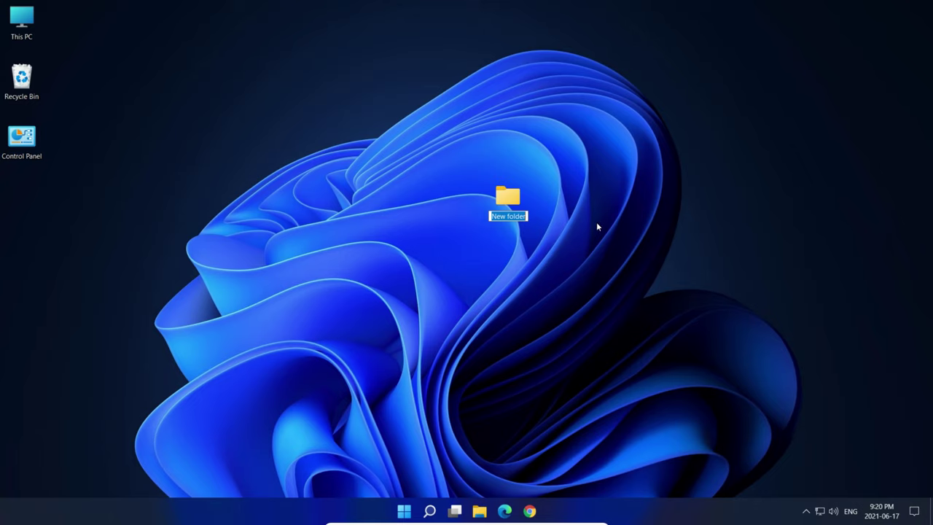
type("new")
key("Return")
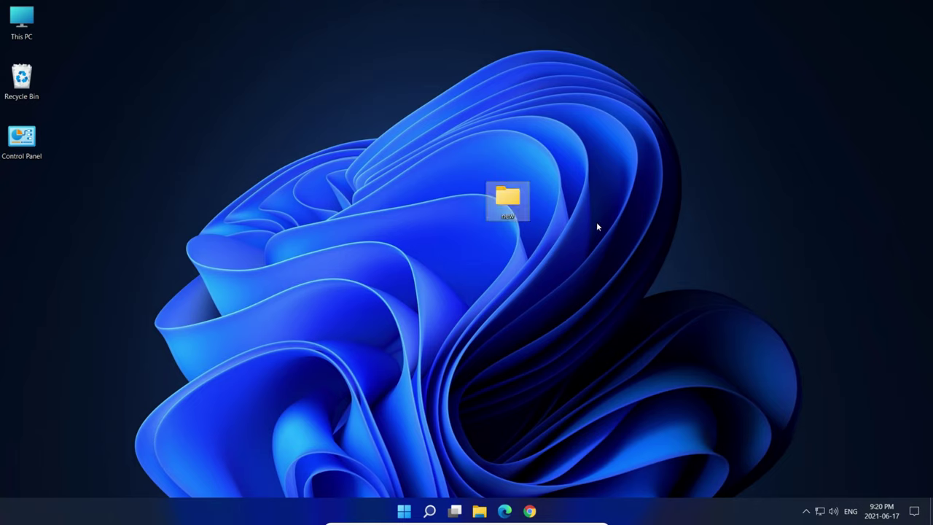
left_click_drag(517, 206, 80, 212)
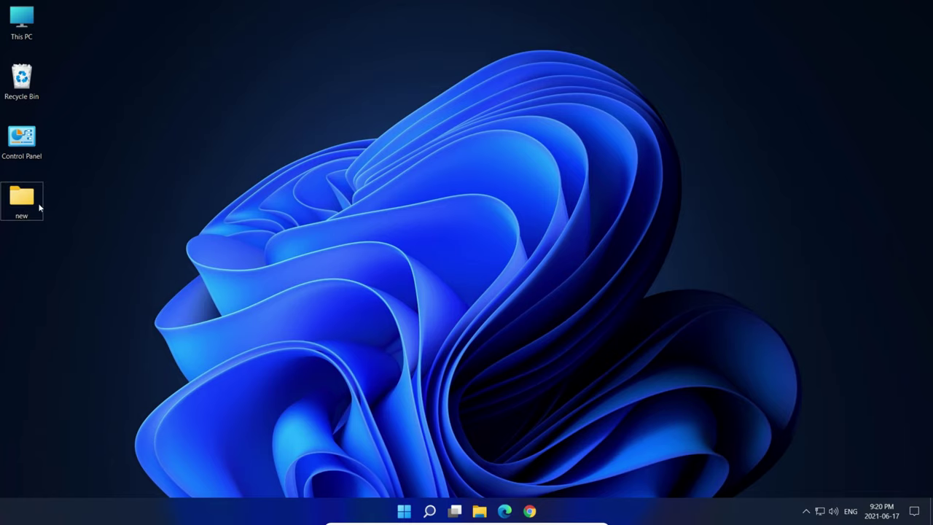
- Open the 'new' folder, minimize and restore it twice, close it, and open the Start menu
double_click(38, 205)
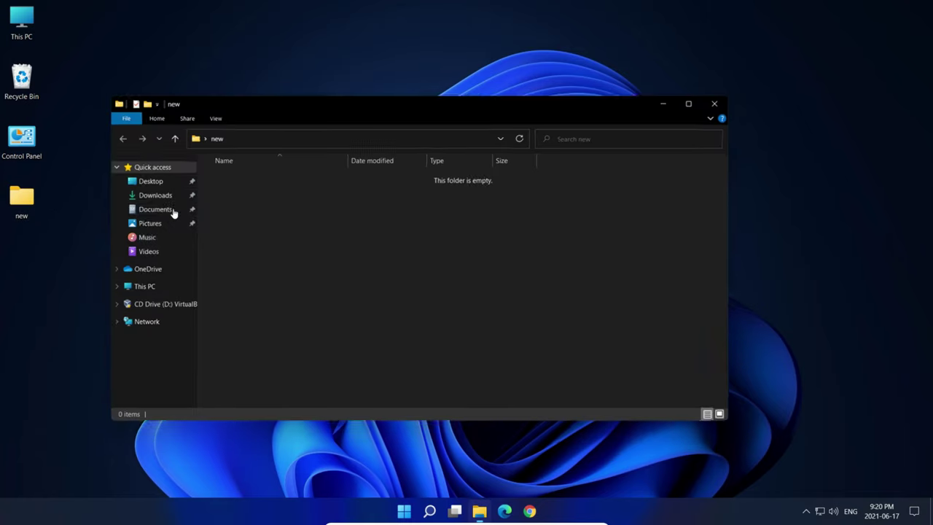
left_click(674, 99)
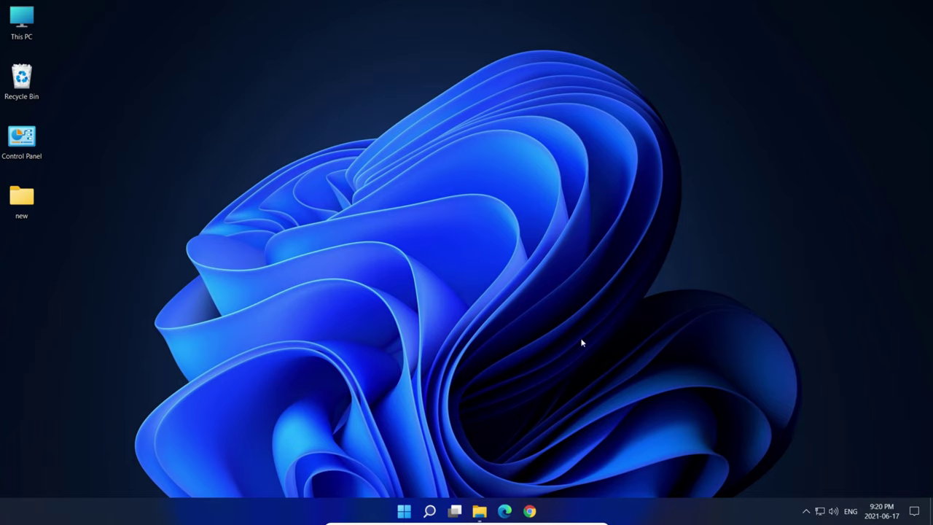
left_click(479, 511)
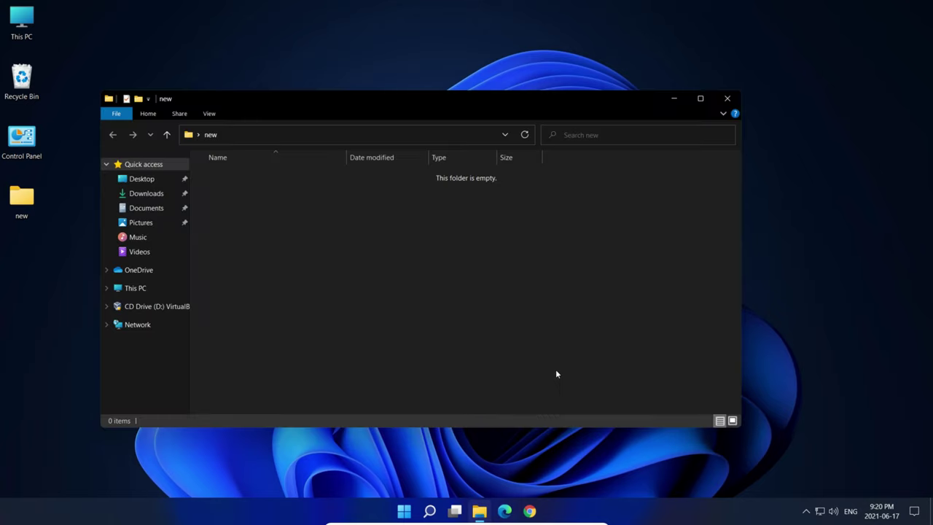
left_click(674, 99)
left_click(480, 511)
left_click(727, 99)
key("super")
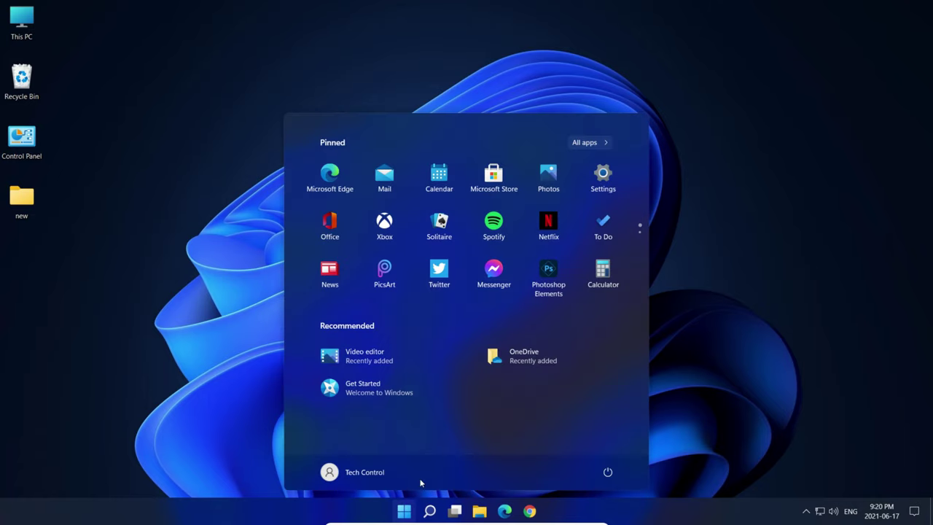
- Scroll through the Start menu's All apps list, return to the pinned view, and close Start
left_click(604, 146)
scroll(486, 241, "down", 3)
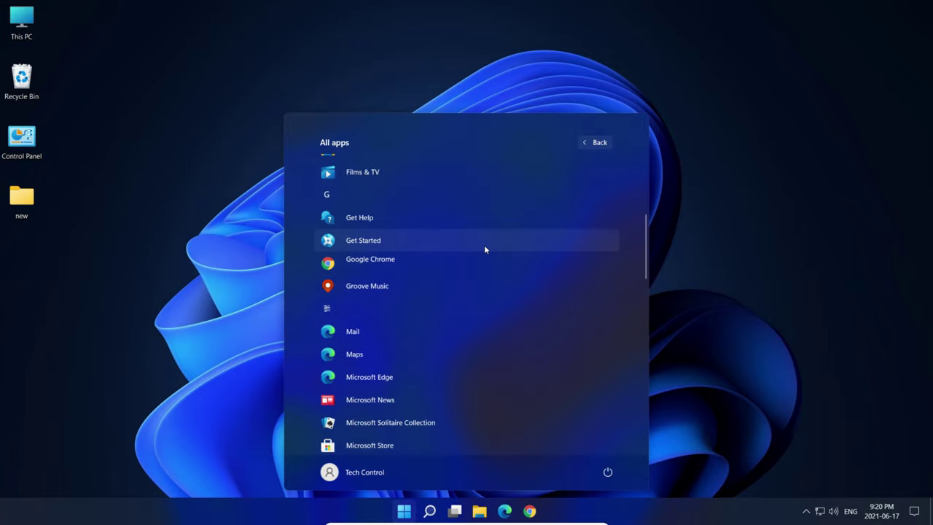
scroll(485, 248, "down", 10)
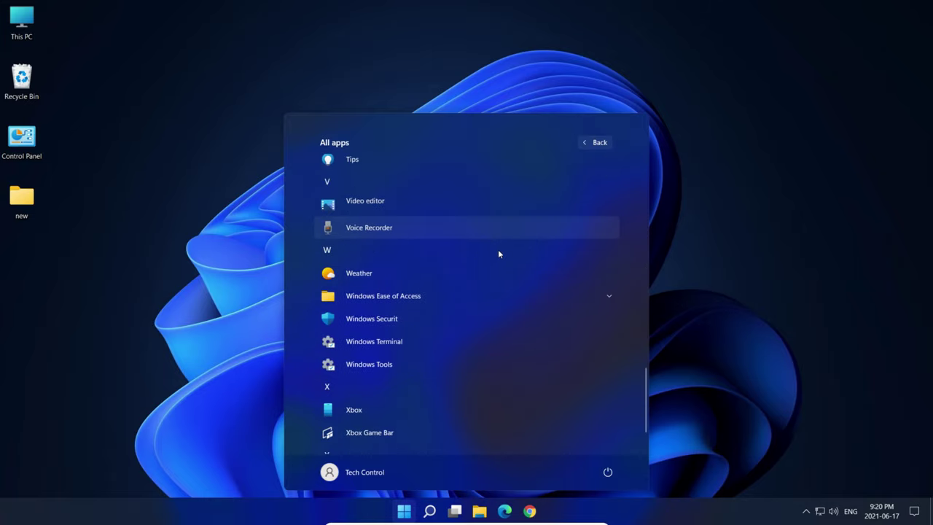
scroll(499, 254, "down", 2)
scroll(477, 314, "up", 10)
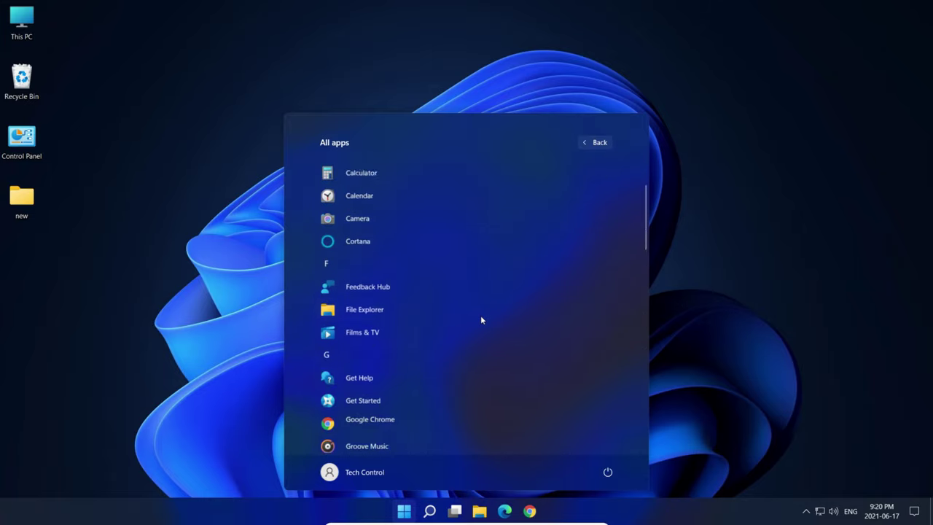
scroll(481, 320, "up", 2)
left_click(609, 142)
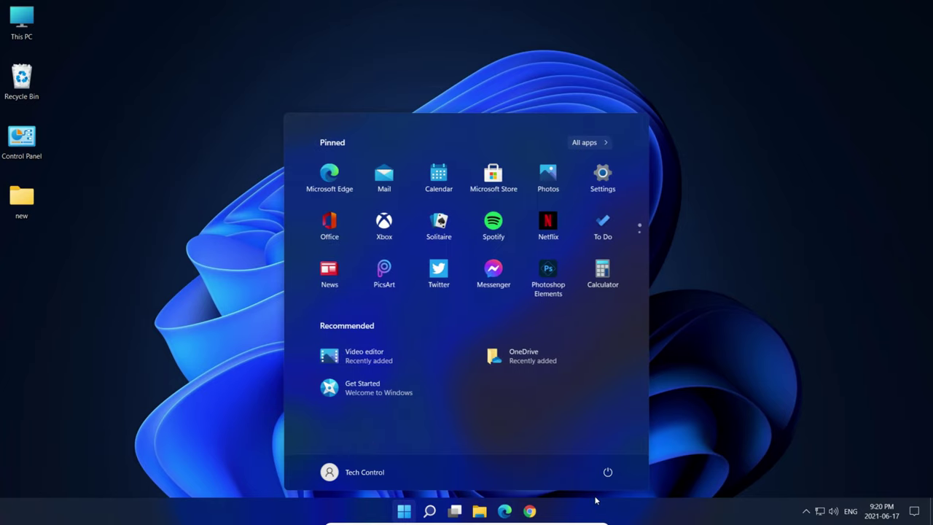
left_click(660, 434)
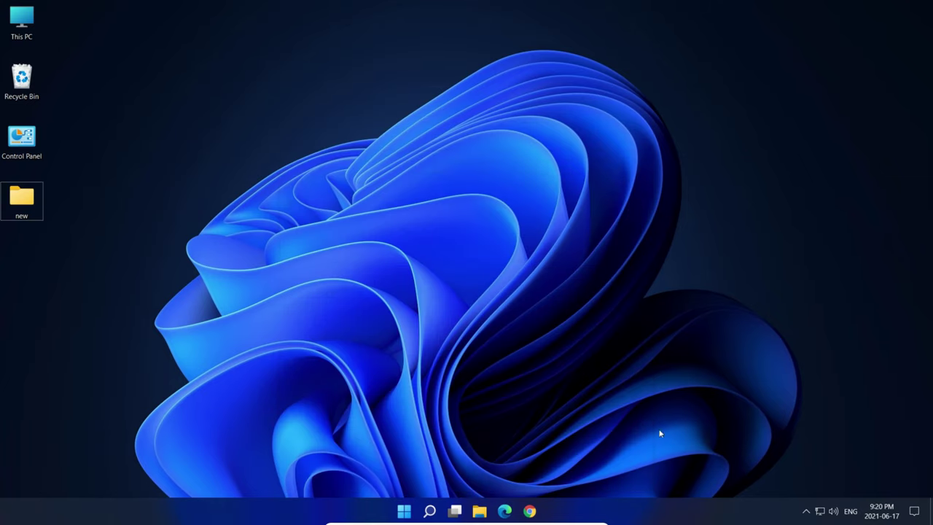
- Open Taskbar settings from the taskbar's context menu, look over the page, and close it
right_click(671, 514)
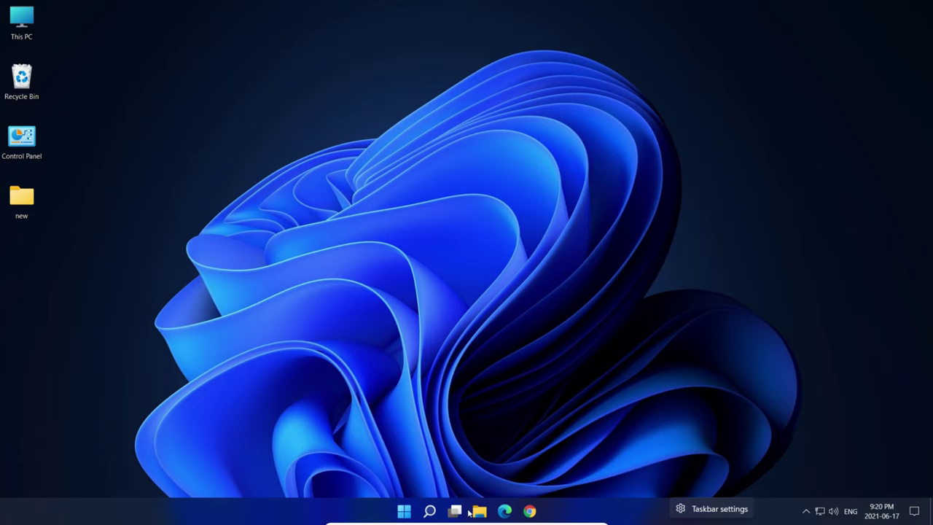
left_click(703, 512)
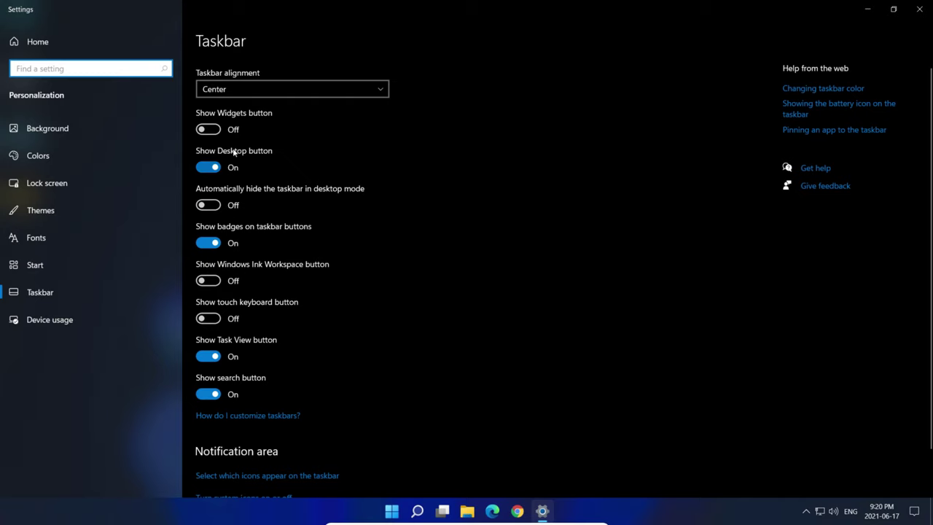
scroll(289, 214, "down", 1)
scroll(287, 186, "up", 1)
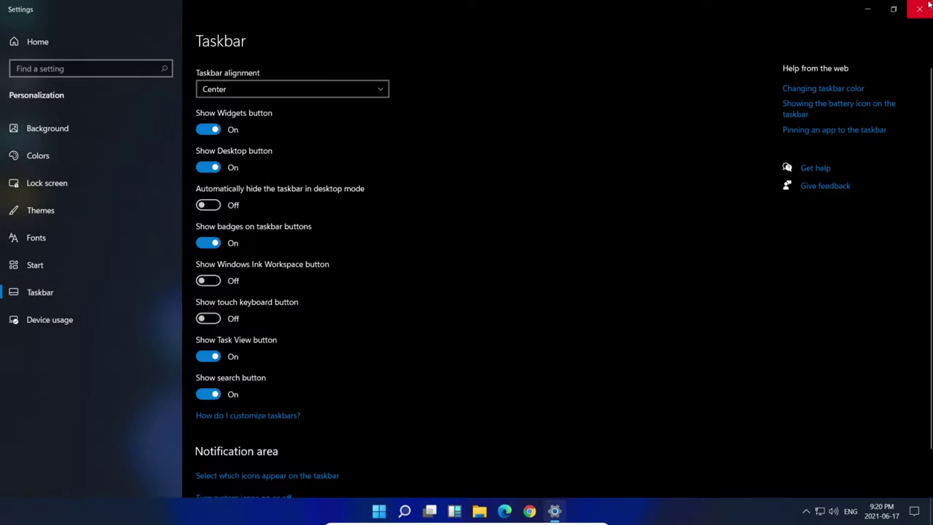
left_click(920, 9)
- Set Taskbar alignment to Left and check where the Start menu now opens
right_click(643, 513)
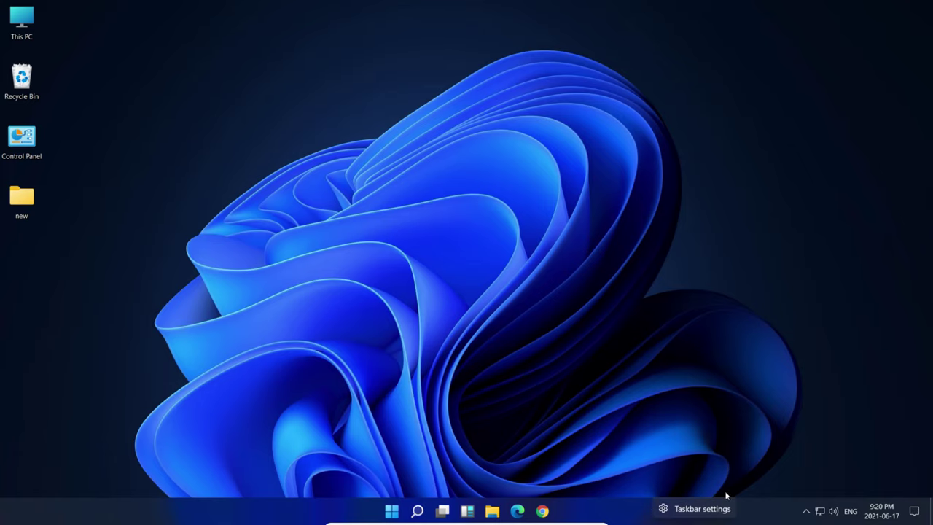
left_click(686, 505)
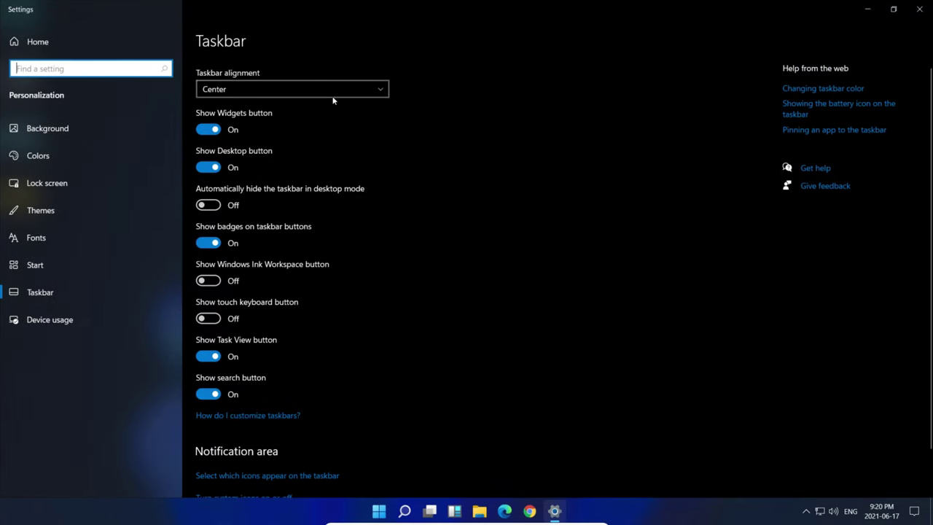
left_click(334, 91)
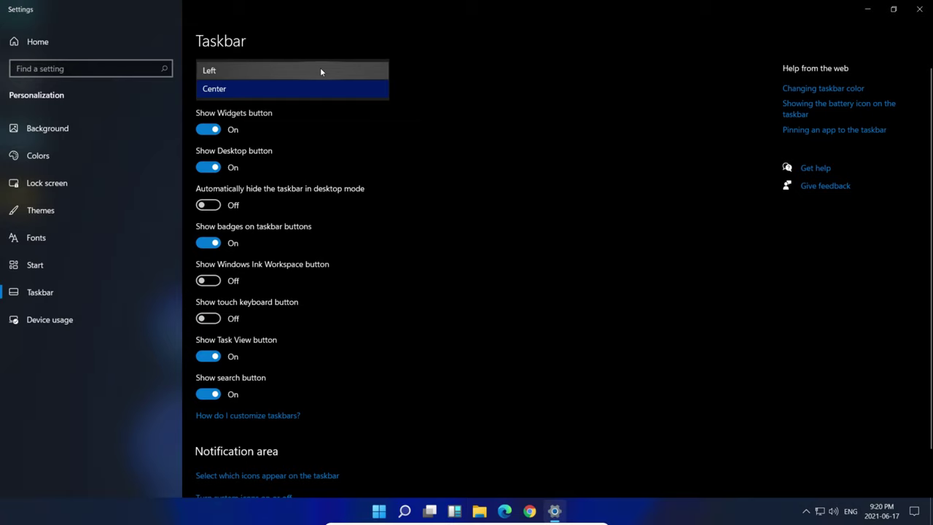
left_click(320, 67)
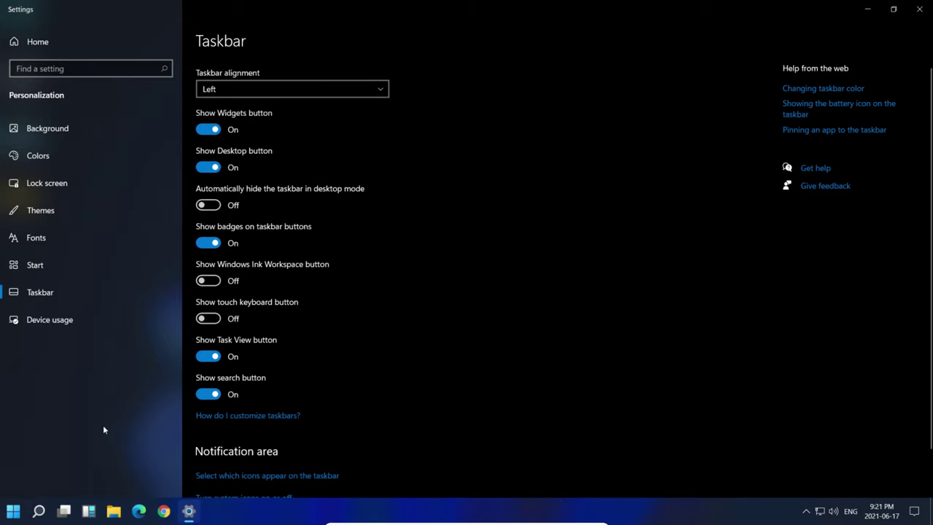
left_click(8, 514)
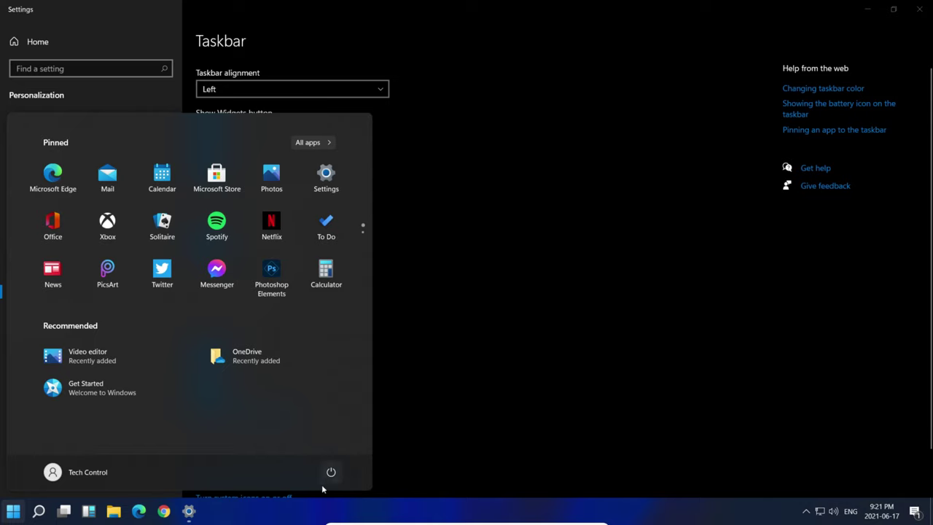
- Set Taskbar alignment back to Center and close Settings
left_click(326, 84)
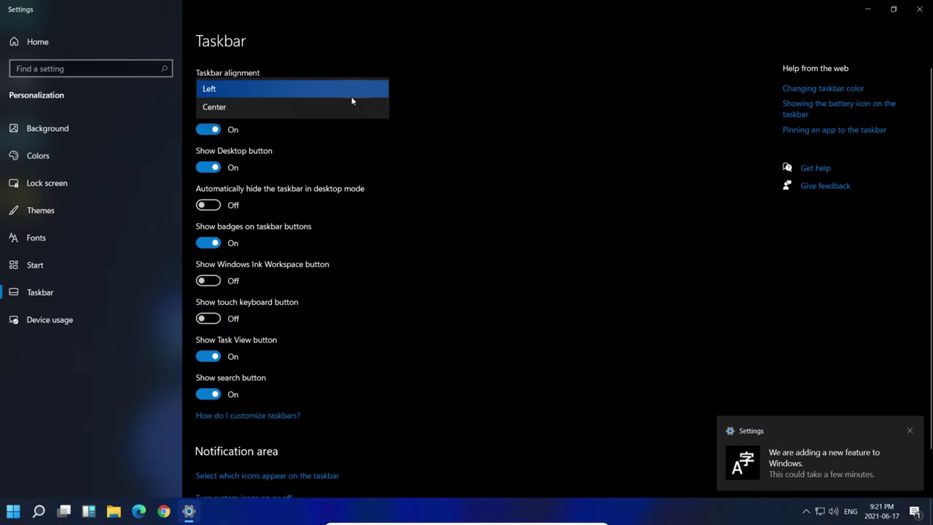
left_click(316, 113)
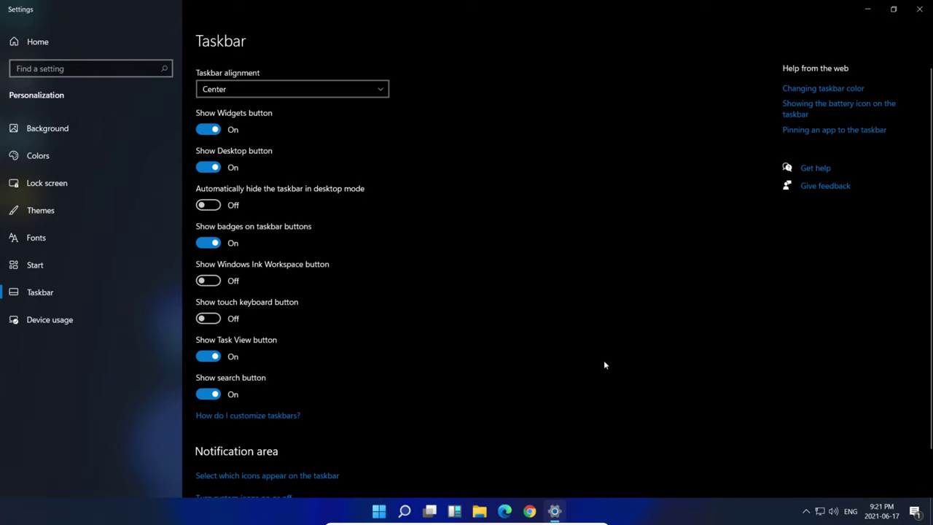
left_click(920, 9)
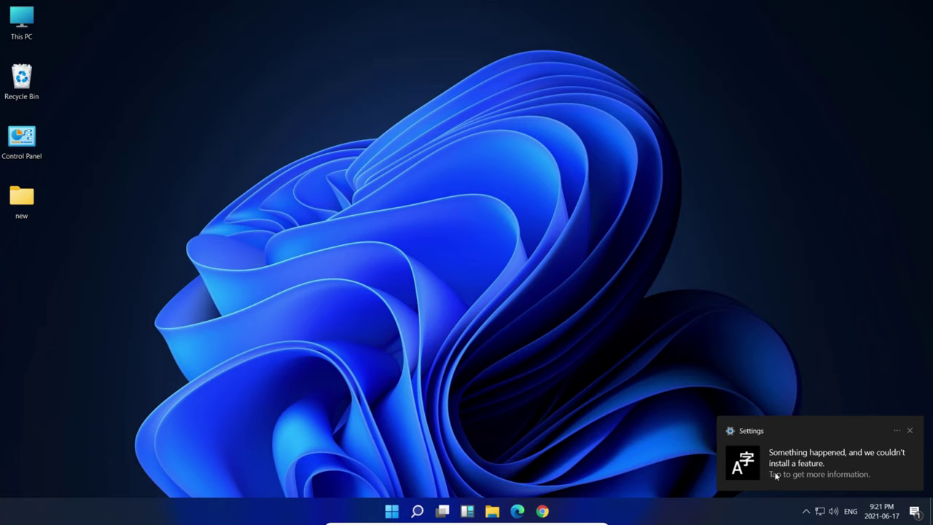
- Dismiss the Settings notification about the feature that couldn't be installed
left_click(910, 430)
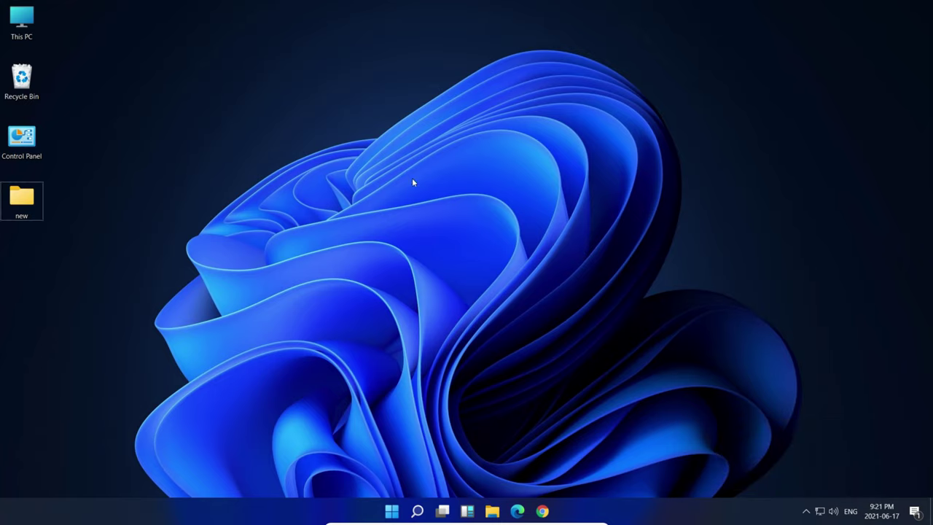